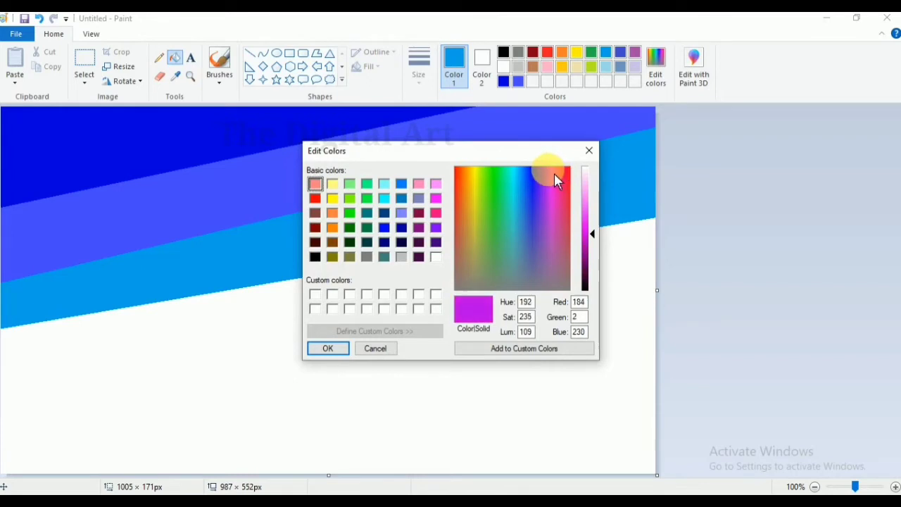
- Choose pink, draw a slanted line across the canvas below the light-blue band, and fill the strip between them pink
{"action": "left_click", "coordinate": [436, 184]}
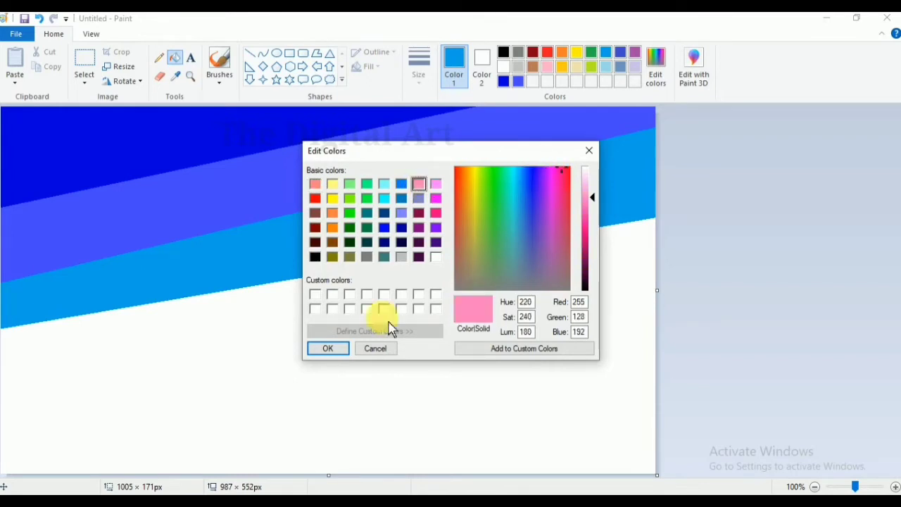
{"action": "left_click", "coordinate": [328, 348]}
{"action": "left_click", "coordinate": [250, 53]}
{"action": "mouse_move", "coordinate": [2, 368]}
{"action": "left_mouse_down"}
{"action": "mouse_move", "coordinate": [545, 268]}
{"action": "mouse_move", "coordinate": [666, 228]}
{"action": "mouse_move", "coordinate": [4, 365]}
{"action": "left_mouse_up"}
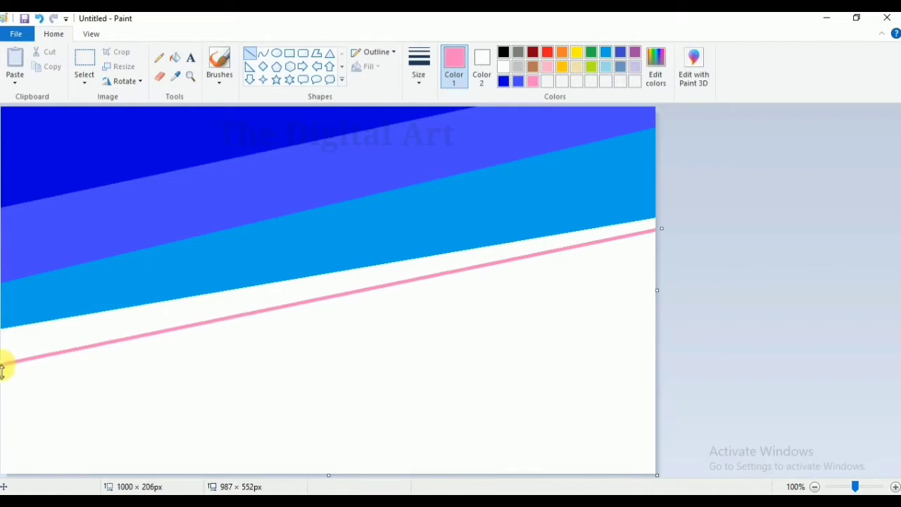
{"action": "left_click", "coordinate": [174, 57]}
{"action": "left_click", "coordinate": [200, 317]}
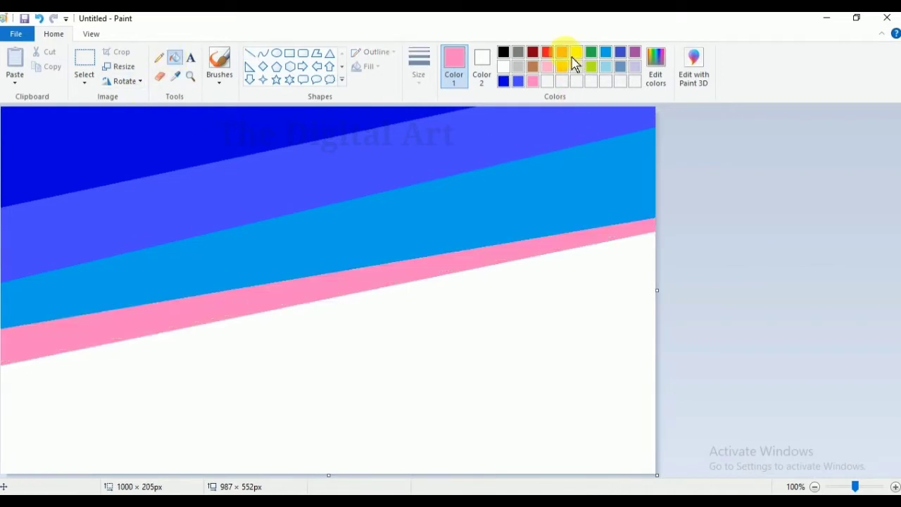
- Draw a slanted orange line below the pink band from edge to edge and fill the strip between them orange
{"action": "left_click", "coordinate": [562, 52]}
{"action": "left_click", "coordinate": [250, 53]}
{"action": "left_click_drag", "start_coordinate": [10, 436], "coordinate": [714, 298]}
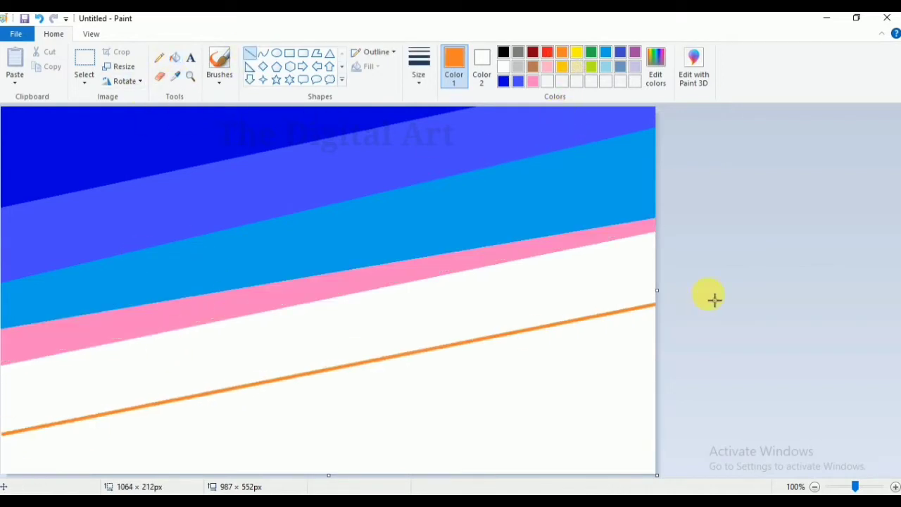
{"action": "left_click_drag", "start_coordinate": [10, 429], "coordinate": [2, 436]}
{"action": "left_click", "coordinate": [174, 57]}
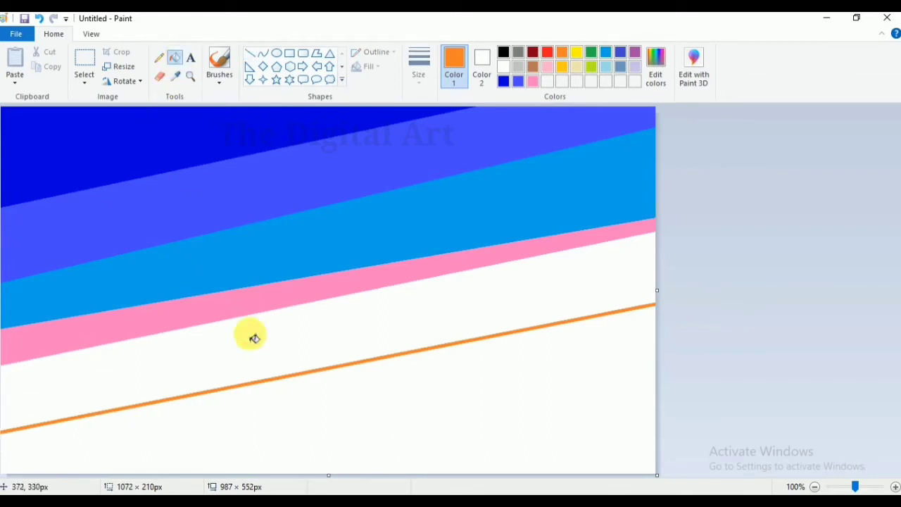
{"action": "left_click", "coordinate": [251, 336]}
- Draw a yellow line from the orange band's lower edge to the bottom-right canvas corner, filling above it yellow and below it red
{"action": "left_click", "coordinate": [250, 53]}
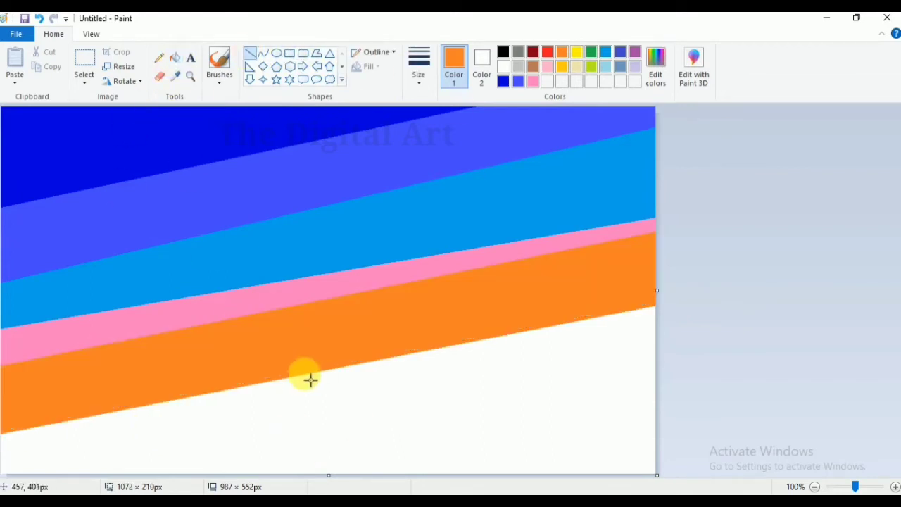
{"action": "left_click_drag", "start_coordinate": [304, 373], "coordinate": [682, 479]}
{"action": "left_click", "coordinate": [577, 52]}
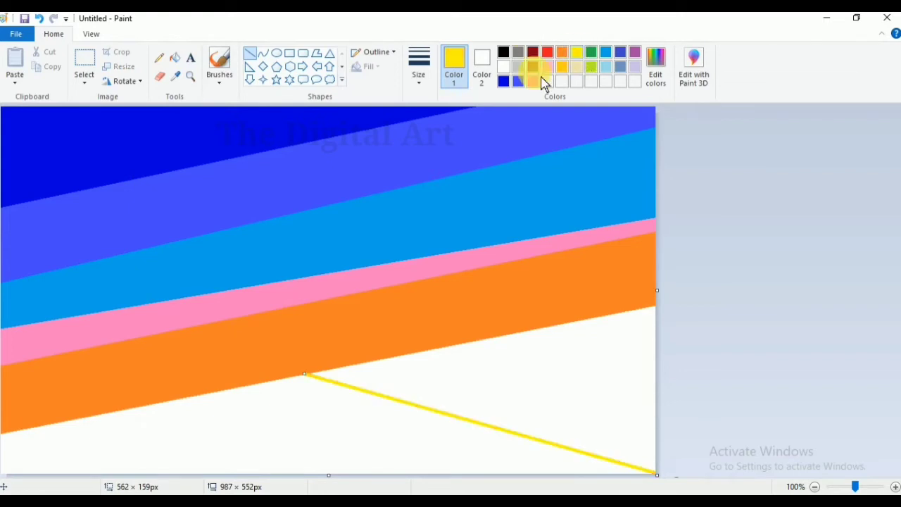
{"action": "left_click", "coordinate": [175, 57]}
{"action": "left_click", "coordinate": [453, 396]}
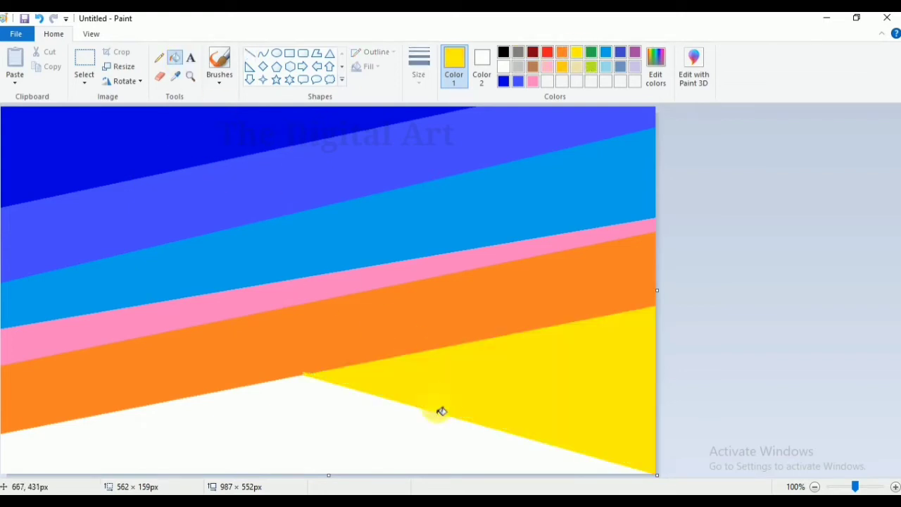
{"action": "left_click", "coordinate": [286, 415]}
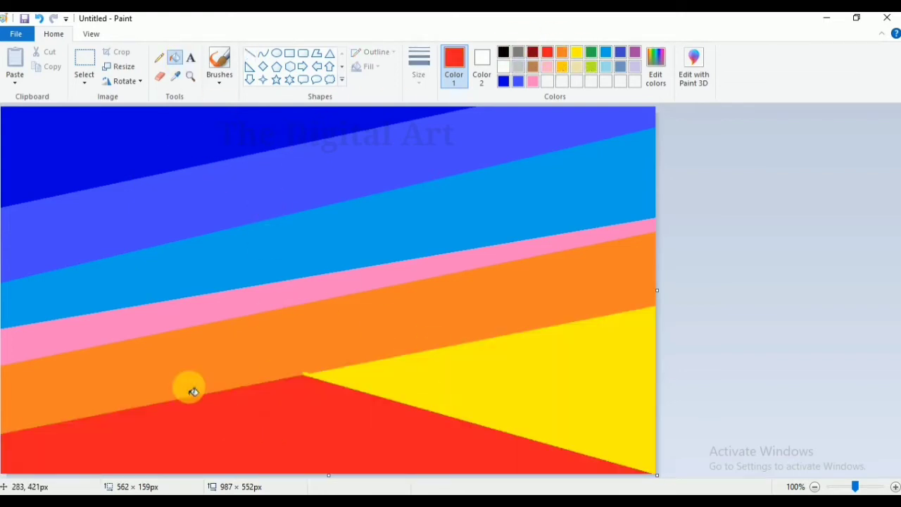
- Resize the image to 1 pixel wide without maintaining the aspect ratio, leaving the height at 552 pixels
{"action": "left_click", "coordinate": [119, 66]}
{"action": "left_click", "coordinate": [143, 115]}
{"action": "left_click", "coordinate": [45, 190]}
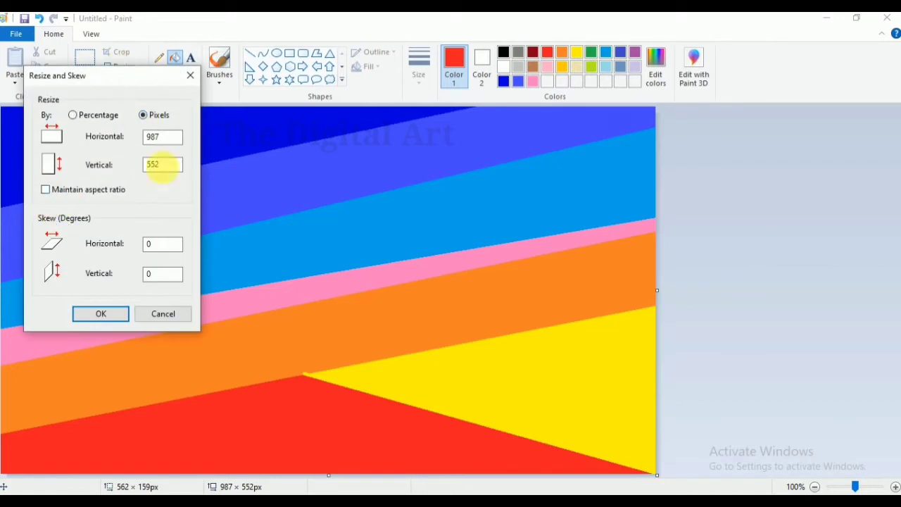
{"action": "left_click", "coordinate": [180, 139]}
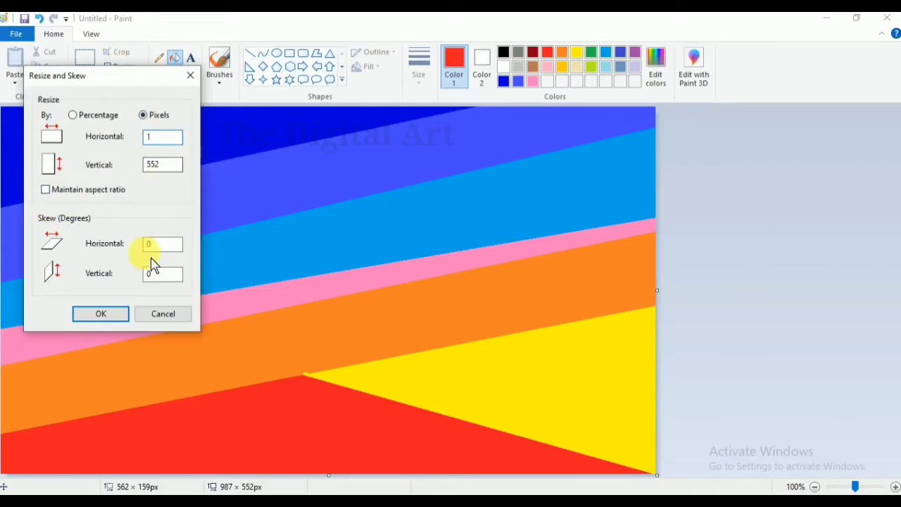
{"action": "left_click", "coordinate": [101, 314]}
- Resize the image back to 987 pixels wide without maintaining the aspect ratio to stretch the colours into a gradient
{"action": "left_click", "coordinate": [116, 67]}
{"action": "left_click", "coordinate": [142, 115]}
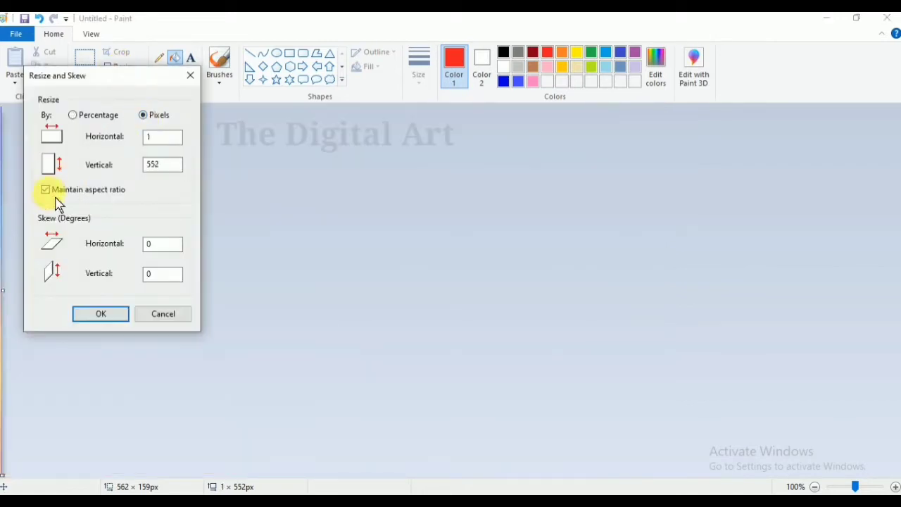
{"action": "left_click", "coordinate": [47, 190]}
{"action": "left_click", "coordinate": [176, 139]}
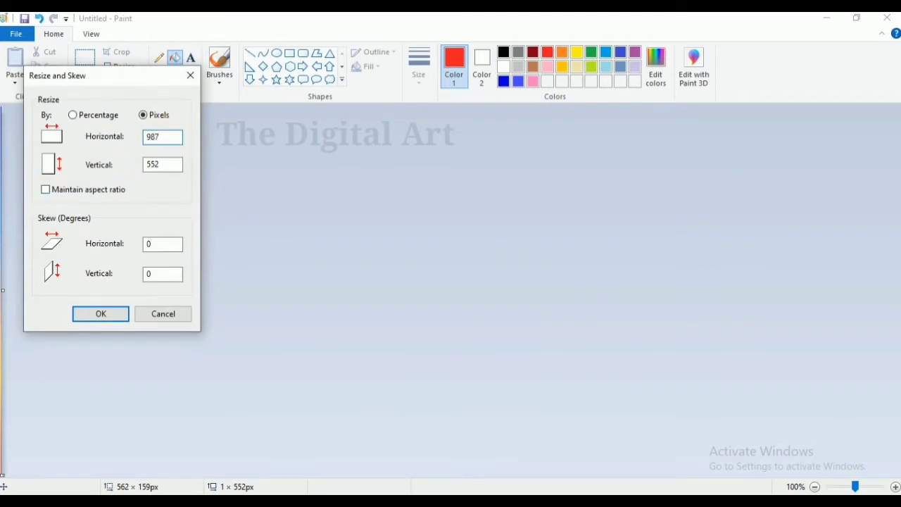
{"action": "type", "text": "987"}
{"action": "left_click", "coordinate": [112, 314]}
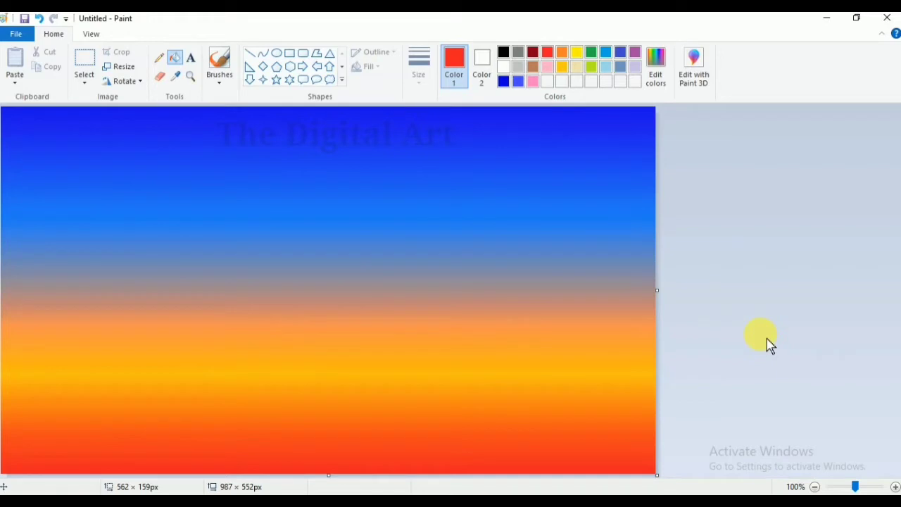
- Draw a circle about 230 × 213 px for the sun in the lower middle of the gradient
{"action": "left_click", "coordinate": [276, 53]}
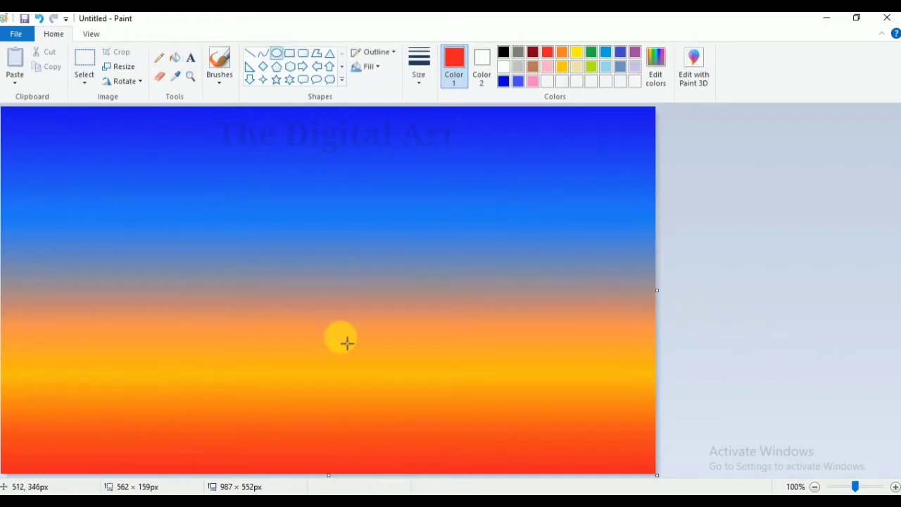
{"action": "left_click_drag", "start_coordinate": [293, 305], "coordinate": [447, 446]}
{"action": "left_click_drag", "start_coordinate": [384, 388], "coordinate": [363, 397]}
- Recolour the sun's outline with a custom orange (red 236, green 84, blue 19) and make the outline thicker
{"action": "left_click", "coordinate": [577, 52]}
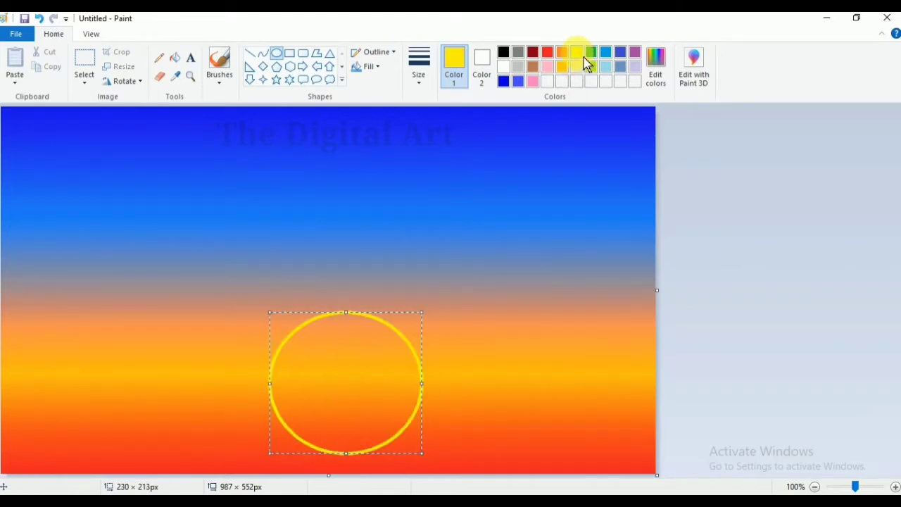
{"action": "left_click", "coordinate": [658, 63]}
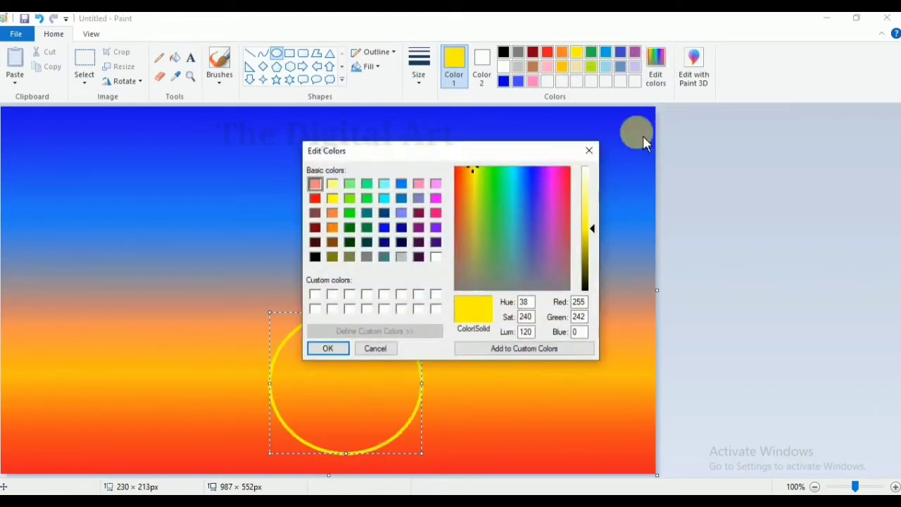
{"action": "left_click_drag", "start_coordinate": [479, 179], "coordinate": [462, 184]}
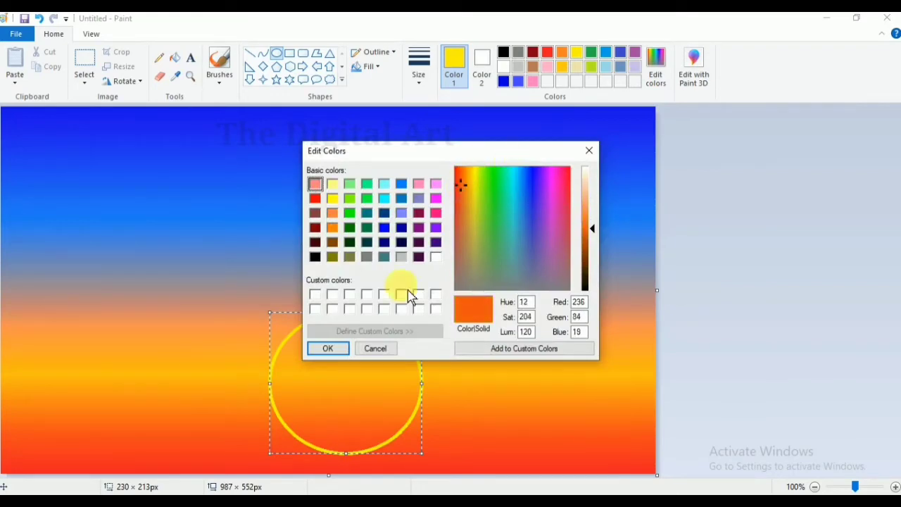
{"action": "left_click", "coordinate": [331, 349]}
{"action": "left_click", "coordinate": [418, 67]}
{"action": "left_click", "coordinate": [433, 187]}
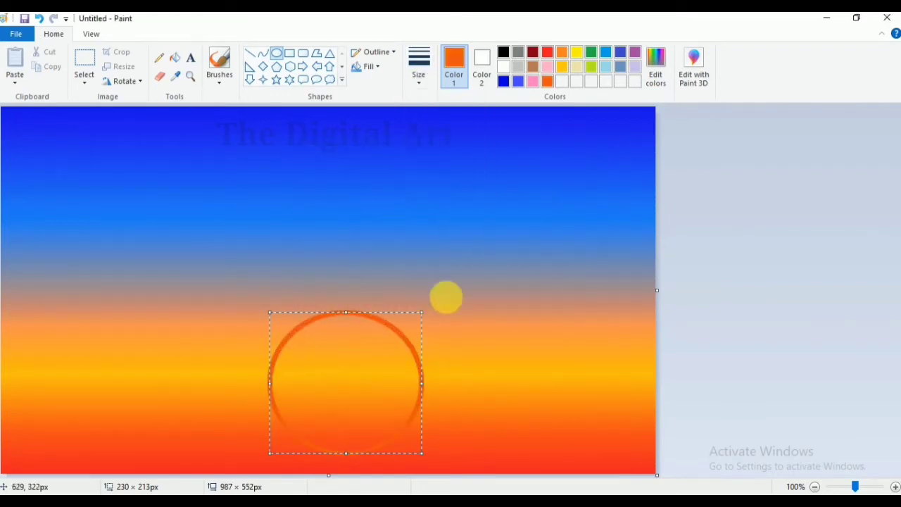
- Change the sun's outline to a custom red-orange (red 250, green 67, blue 5) and finalize the circle
{"action": "left_click", "coordinate": [658, 64]}
{"action": "mouse_move", "coordinate": [477, 192]}
{"action": "left_mouse_down"}
{"action": "mouse_move", "coordinate": [477, 179]}
{"action": "mouse_move", "coordinate": [469, 183]}
{"action": "left_mouse_up"}
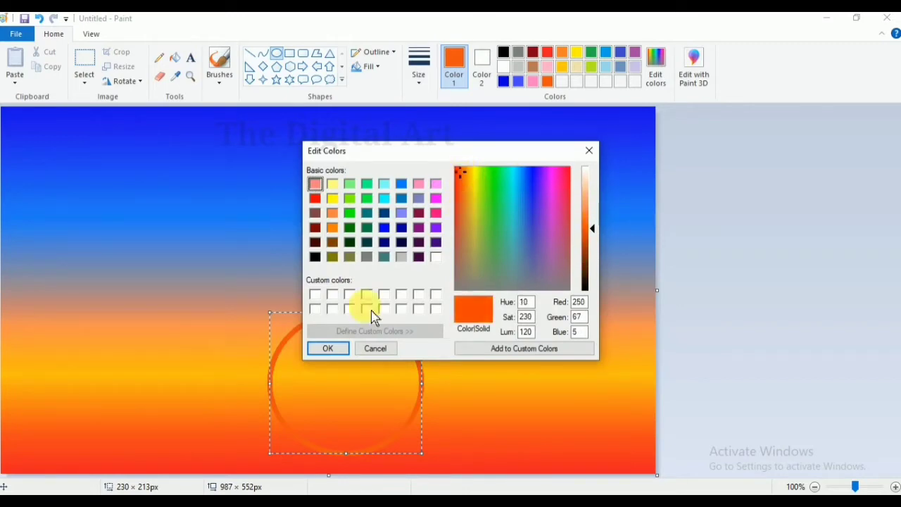
{"action": "left_click", "coordinate": [333, 351]}
{"action": "left_click", "coordinate": [466, 408]}
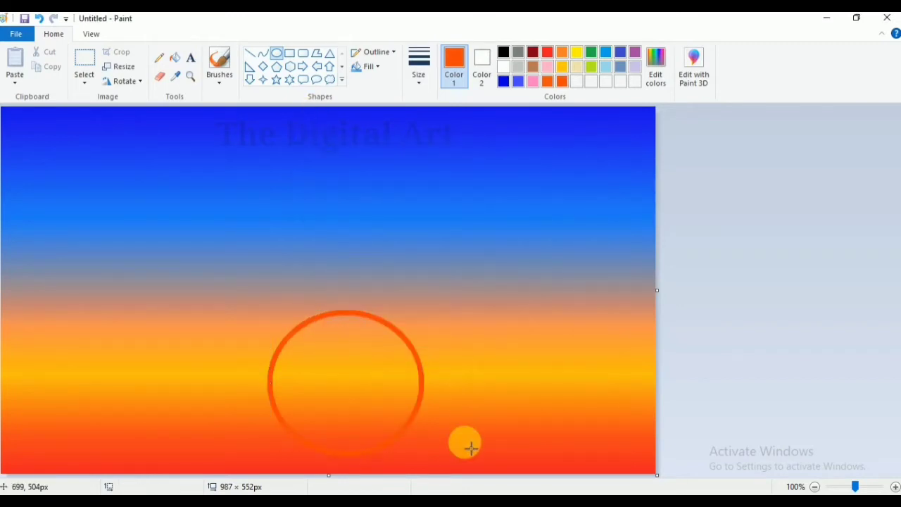
- Paint the whole inside of the sun circle solid red-orange with the Pencil
{"action": "left_click", "coordinate": [160, 57]}
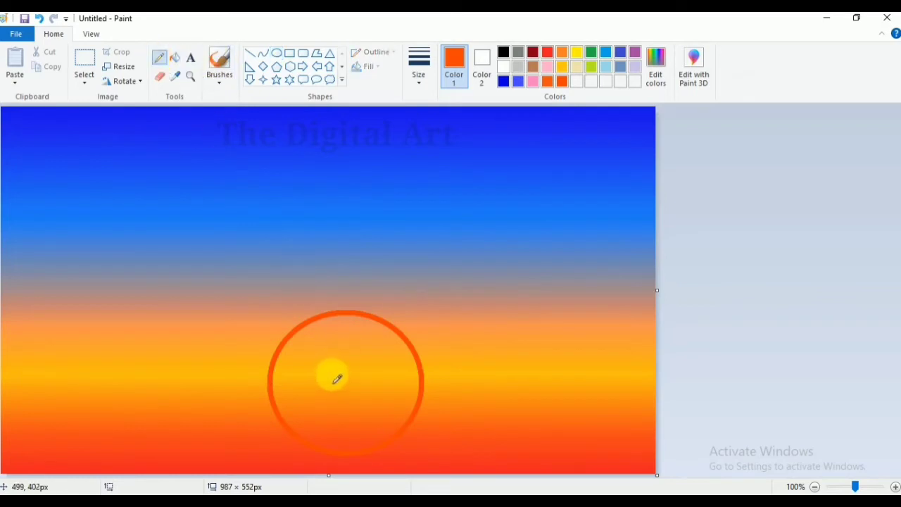
{"action": "mouse_move", "coordinate": [328, 373]}
{"action": "left_mouse_down"}
{"action": "mouse_move", "coordinate": [338, 396]}
{"action": "mouse_move", "coordinate": [337, 376]}
{"action": "mouse_move", "coordinate": [321, 386]}
{"action": "mouse_move", "coordinate": [308, 382]}
{"action": "mouse_move", "coordinate": [333, 362]}
{"action": "mouse_move", "coordinate": [361, 406]}
{"action": "mouse_move", "coordinate": [319, 413]}
{"action": "mouse_move", "coordinate": [376, 417]}
{"action": "mouse_move", "coordinate": [379, 370]}
{"action": "mouse_move", "coordinate": [330, 346]}
{"action": "mouse_move", "coordinate": [379, 385]}
{"action": "mouse_move", "coordinate": [352, 379]}
{"action": "mouse_move", "coordinate": [314, 347]}
{"action": "mouse_move", "coordinate": [297, 368]}
{"action": "mouse_move", "coordinate": [301, 406]}
{"action": "left_mouse_up"}
{"action": "mouse_move", "coordinate": [296, 370]}
{"action": "left_mouse_down"}
{"action": "mouse_move", "coordinate": [311, 341]}
{"action": "mouse_move", "coordinate": [345, 334]}
{"action": "mouse_move", "coordinate": [326, 333]}
{"action": "mouse_move", "coordinate": [328, 344]}
{"action": "mouse_move", "coordinate": [298, 405]}
{"action": "left_mouse_up"}
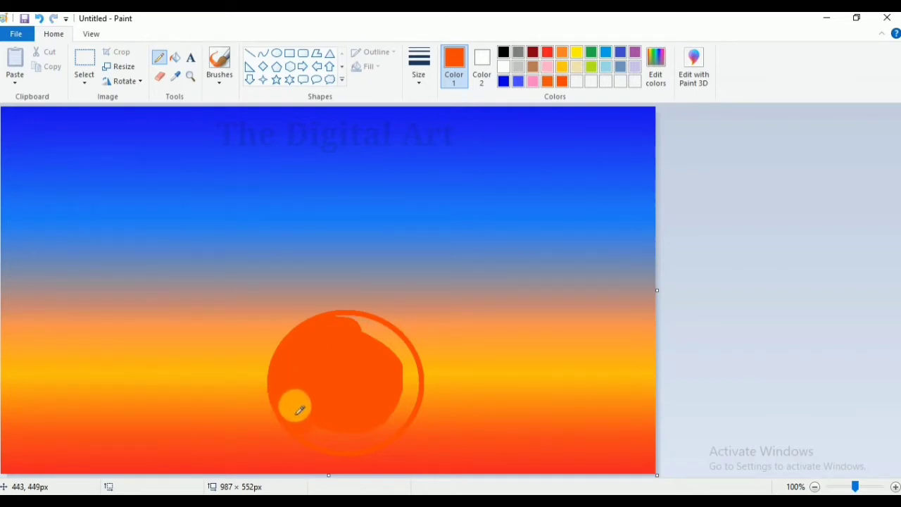
{"action": "mouse_move", "coordinate": [298, 410]}
{"action": "left_mouse_down"}
{"action": "mouse_move", "coordinate": [322, 436]}
{"action": "mouse_move", "coordinate": [307, 429]}
{"action": "mouse_move", "coordinate": [357, 437]}
{"action": "mouse_move", "coordinate": [341, 442]}
{"action": "mouse_move", "coordinate": [329, 439]}
{"action": "mouse_move", "coordinate": [381, 434]}
{"action": "mouse_move", "coordinate": [368, 441]}
{"action": "mouse_move", "coordinate": [371, 390]}
{"action": "mouse_move", "coordinate": [389, 381]}
{"action": "mouse_move", "coordinate": [398, 418]}
{"action": "left_mouse_up"}
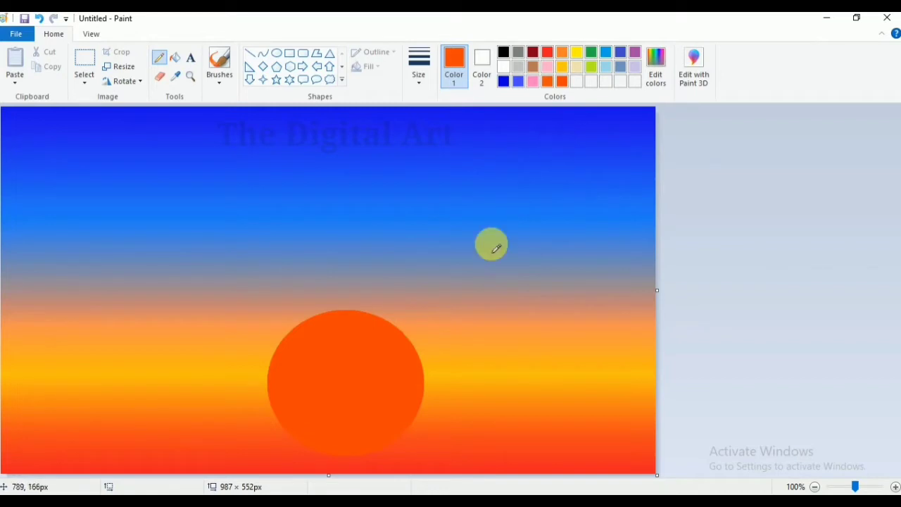
- Paint a bumpy black ground silhouette along the whole bottom edge of the canvas, overlapping the base of the sun
{"action": "left_click", "coordinate": [504, 52]}
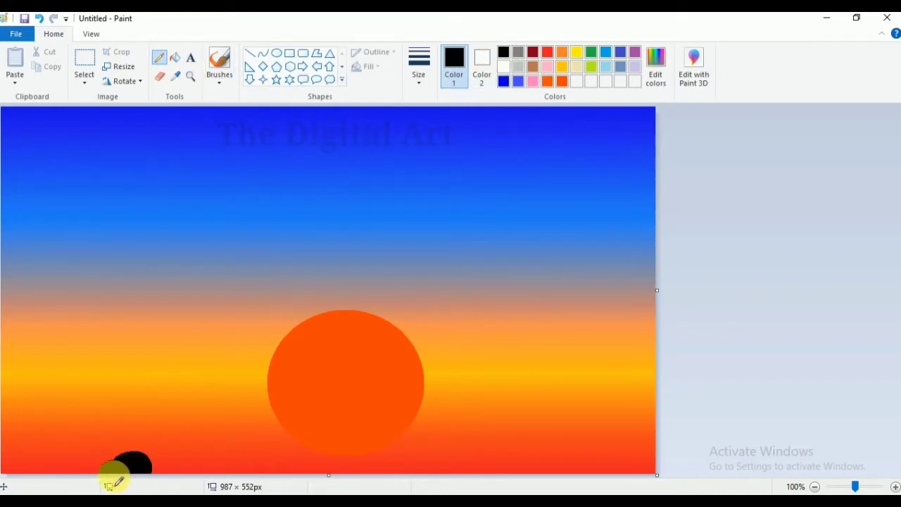
{"action": "mouse_move", "coordinate": [115, 471]}
{"action": "left_mouse_down"}
{"action": "mouse_move", "coordinate": [180, 468]}
{"action": "mouse_move", "coordinate": [188, 476]}
{"action": "mouse_move", "coordinate": [176, 480]}
{"action": "mouse_move", "coordinate": [209, 477]}
{"action": "mouse_move", "coordinate": [93, 478]}
{"action": "left_mouse_up"}
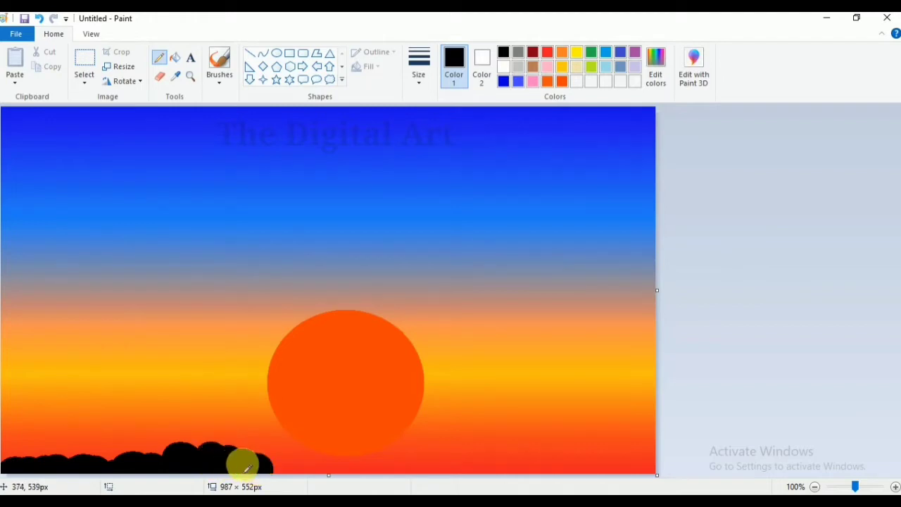
{"action": "mouse_move", "coordinate": [280, 466]}
{"action": "left_mouse_down"}
{"action": "mouse_move", "coordinate": [250, 461]}
{"action": "mouse_move", "coordinate": [312, 469]}
{"action": "mouse_move", "coordinate": [285, 460]}
{"action": "mouse_move", "coordinate": [297, 453]}
{"action": "mouse_move", "coordinate": [335, 464]}
{"action": "mouse_move", "coordinate": [321, 472]}
{"action": "mouse_move", "coordinate": [352, 474]}
{"action": "mouse_move", "coordinate": [360, 460]}
{"action": "mouse_move", "coordinate": [447, 477]}
{"action": "mouse_move", "coordinate": [643, 475]}
{"action": "left_mouse_up"}
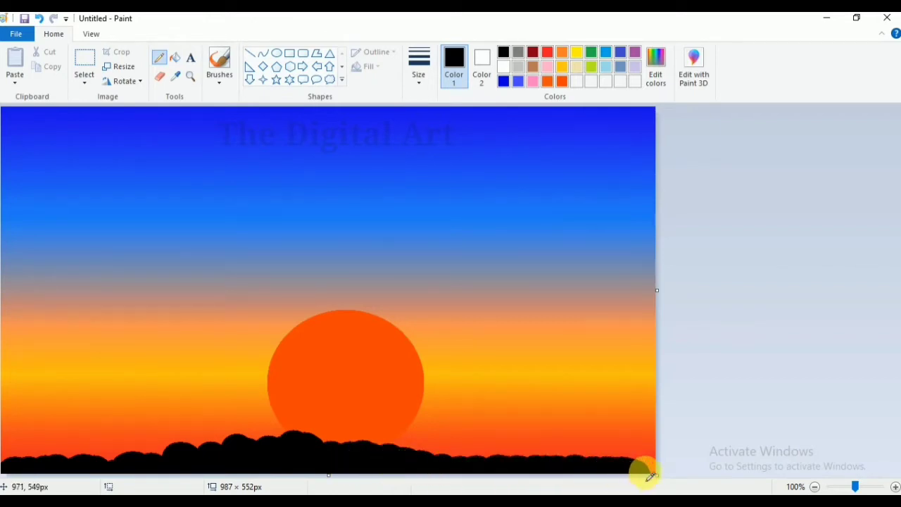
- Reshape the bumpy top of the black ground into smooth rolling hills across the canvas with a thinner pencil
{"action": "left_click", "coordinate": [419, 67]}
{"action": "left_click", "coordinate": [447, 186]}
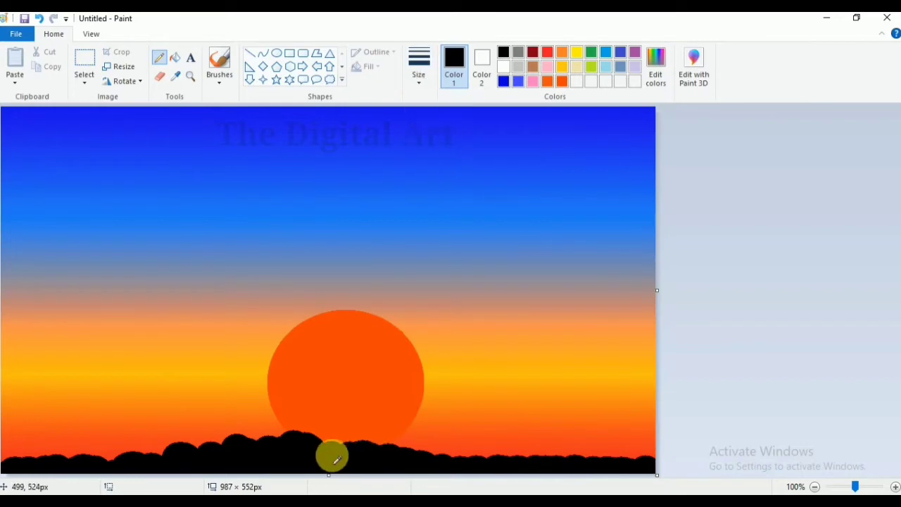
{"action": "mouse_move", "coordinate": [281, 438]}
{"action": "left_mouse_down"}
{"action": "mouse_move", "coordinate": [244, 450]}
{"action": "mouse_move", "coordinate": [299, 437]}
{"action": "mouse_move", "coordinate": [335, 442]}
{"action": "mouse_move", "coordinate": [321, 450]}
{"action": "mouse_move", "coordinate": [331, 442]}
{"action": "mouse_move", "coordinate": [305, 439]}
{"action": "mouse_move", "coordinate": [509, 467]}
{"action": "mouse_move", "coordinate": [495, 472]}
{"action": "mouse_move", "coordinate": [490, 462]}
{"action": "mouse_move", "coordinate": [539, 457]}
{"action": "mouse_move", "coordinate": [464, 462]}
{"action": "mouse_move", "coordinate": [643, 462]}
{"action": "left_mouse_up"}
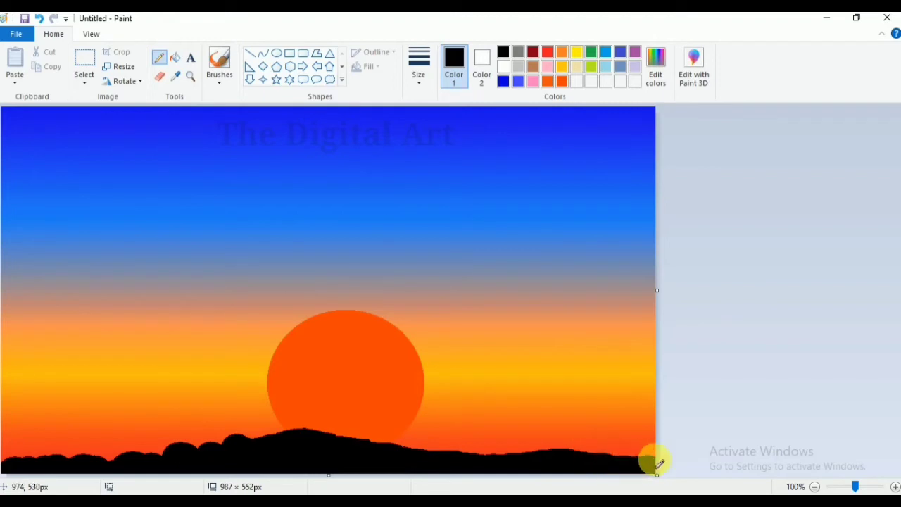
{"action": "left_click", "coordinate": [228, 442]}
{"action": "mouse_move", "coordinate": [229, 442]}
{"action": "left_mouse_down"}
{"action": "mouse_move", "coordinate": [182, 447]}
{"action": "mouse_move", "coordinate": [233, 435]}
{"action": "mouse_move", "coordinate": [235, 443]}
{"action": "mouse_move", "coordinate": [267, 447]}
{"action": "mouse_move", "coordinate": [103, 470]}
{"action": "mouse_move", "coordinate": [1, 470]}
{"action": "mouse_move", "coordinate": [30, 471]}
{"action": "mouse_move", "coordinate": [1, 458]}
{"action": "mouse_move", "coordinate": [160, 465]}
{"action": "mouse_move", "coordinate": [17, 463]}
{"action": "mouse_move", "coordinate": [53, 457]}
{"action": "mouse_move", "coordinate": [158, 470]}
{"action": "mouse_move", "coordinate": [205, 432]}
{"action": "left_mouse_up"}
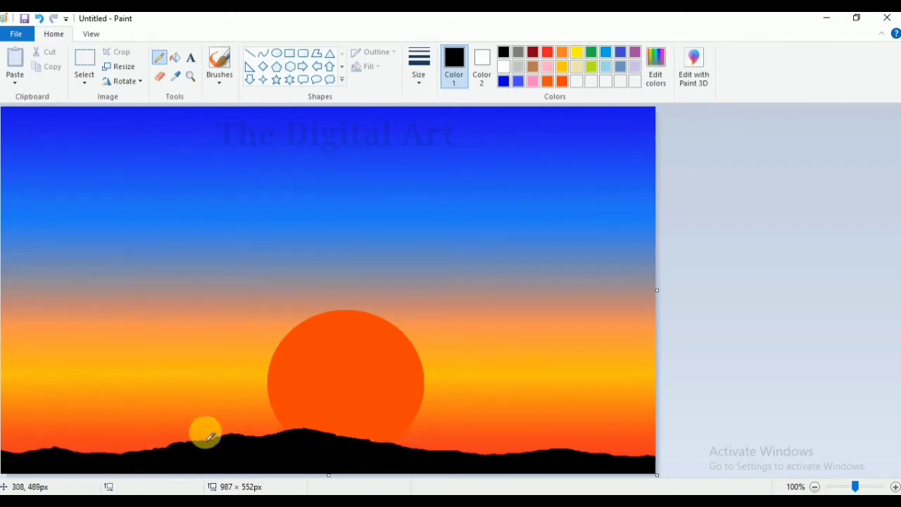
- Draw short black grass blades with a thin Pencil along the whole ridge of the hills
{"action": "left_click", "coordinate": [428, 87]}
{"action": "left_click", "coordinate": [435, 115]}
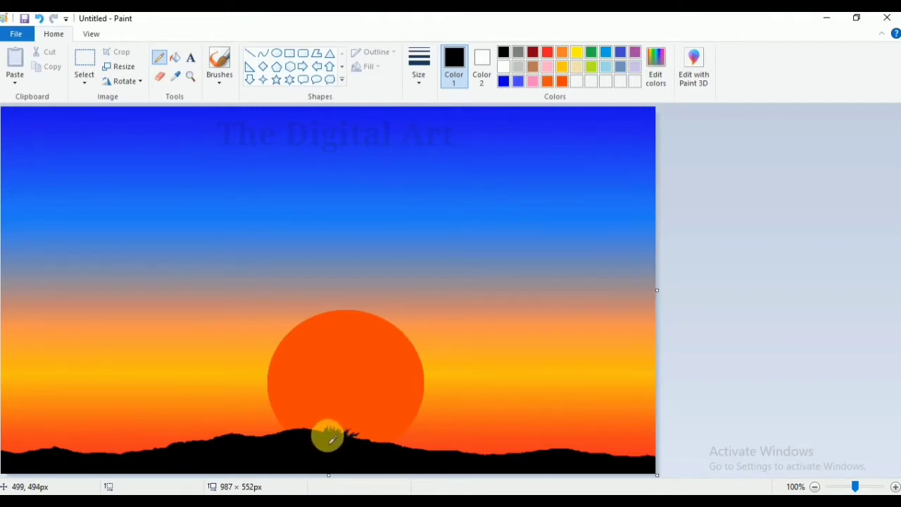
{"action": "left_click_drag", "start_coordinate": [342, 440], "coordinate": [329, 440]}
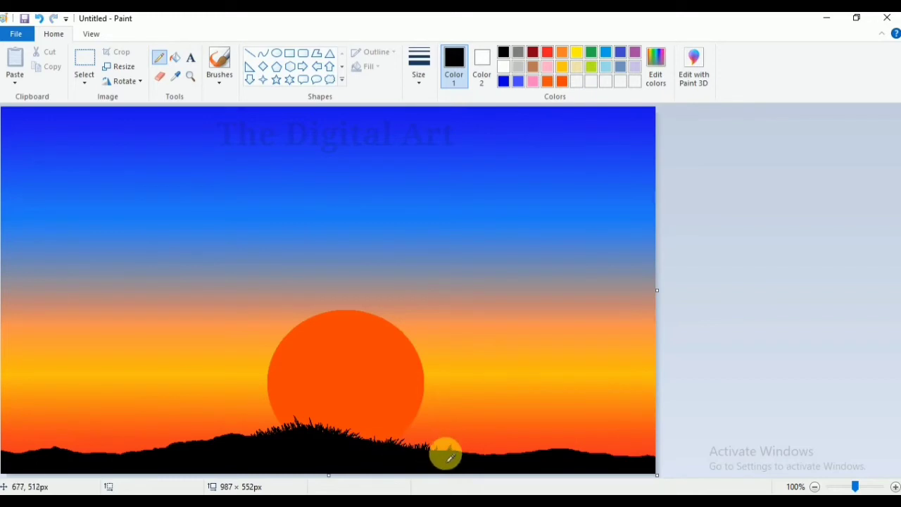
{"action": "mouse_move", "coordinate": [243, 437]}
{"action": "left_mouse_down"}
{"action": "mouse_move", "coordinate": [218, 432]}
{"action": "mouse_move", "coordinate": [251, 442]}
{"action": "left_mouse_up"}
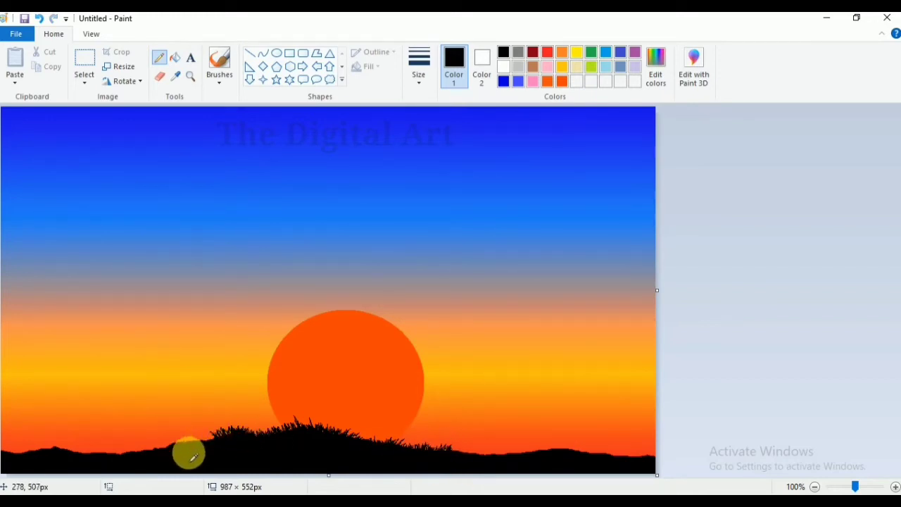
{"action": "left_click_drag", "start_coordinate": [199, 440], "coordinate": [138, 445]}
{"action": "left_click_drag", "start_coordinate": [465, 450], "coordinate": [476, 450]}
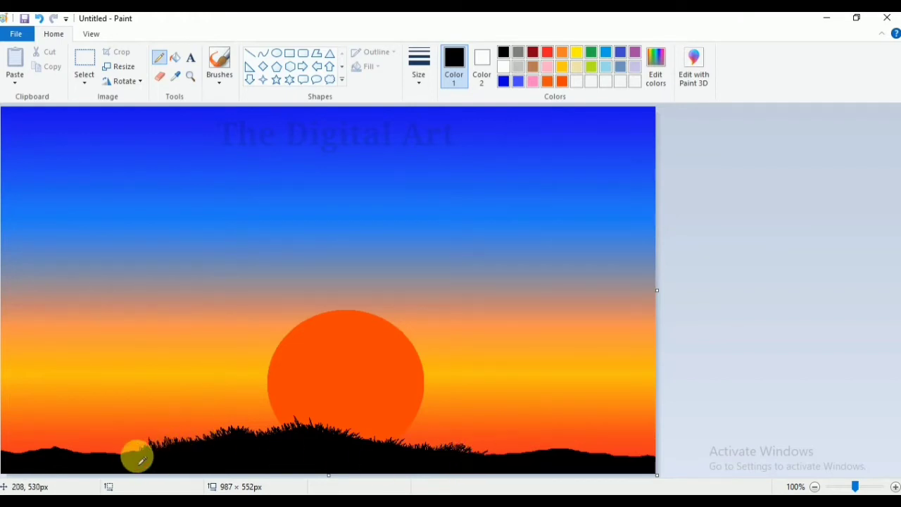
{"action": "mouse_move", "coordinate": [134, 457]}
{"action": "left_mouse_down"}
{"action": "mouse_move", "coordinate": [46, 459]}
{"action": "mouse_move", "coordinate": [76, 458]}
{"action": "mouse_move", "coordinate": [65, 465]}
{"action": "mouse_move", "coordinate": [80, 461]}
{"action": "mouse_move", "coordinate": [51, 448]}
{"action": "mouse_move", "coordinate": [44, 463]}
{"action": "mouse_move", "coordinate": [32, 449]}
{"action": "mouse_move", "coordinate": [10, 447]}
{"action": "left_mouse_up"}
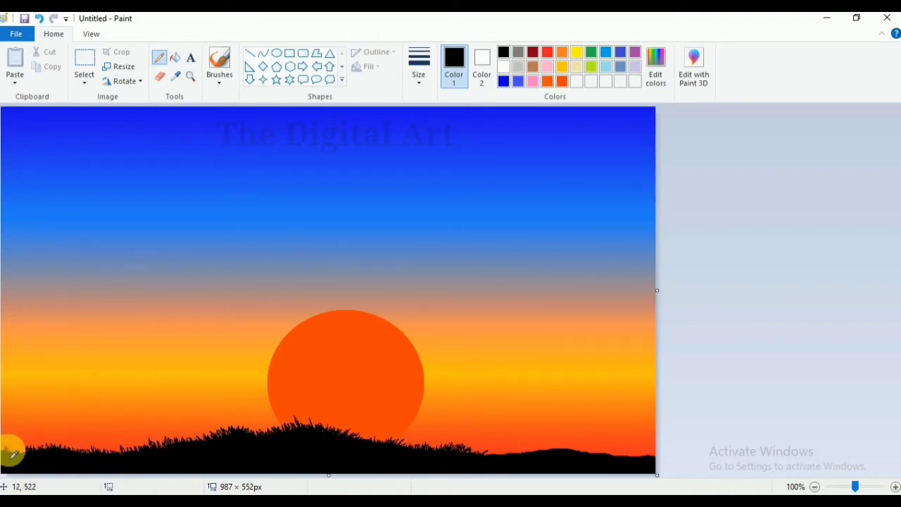
{"action": "mouse_move", "coordinate": [520, 451]}
{"action": "left_mouse_down"}
{"action": "mouse_move", "coordinate": [476, 457]}
{"action": "mouse_move", "coordinate": [503, 466]}
{"action": "mouse_move", "coordinate": [568, 459]}
{"action": "mouse_move", "coordinate": [564, 467]}
{"action": "mouse_move", "coordinate": [562, 456]}
{"action": "mouse_move", "coordinate": [549, 461]}
{"action": "mouse_move", "coordinate": [567, 453]}
{"action": "mouse_move", "coordinate": [556, 447]}
{"action": "mouse_move", "coordinate": [626, 457]}
{"action": "left_mouse_up"}
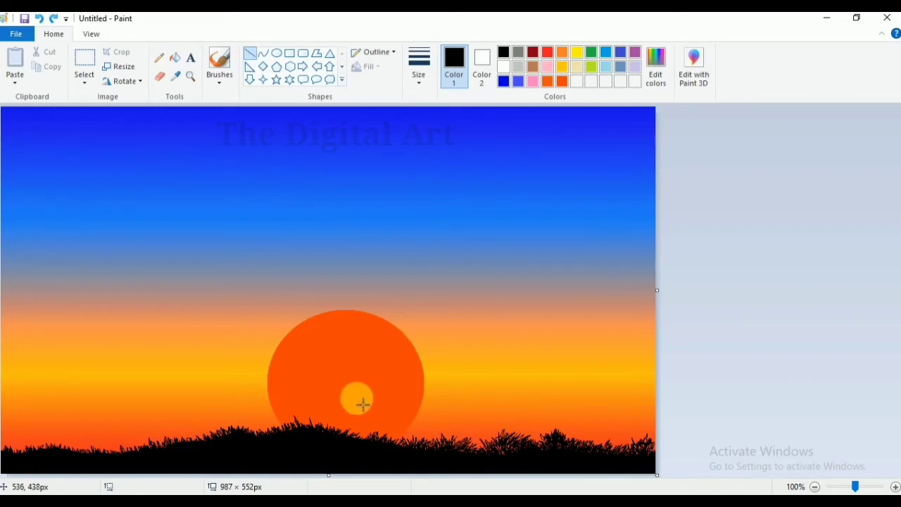
- Add taller, denser black grass blades along the hill ridge from the sun's base out to both canvas edges
{"action": "mouse_move", "coordinate": [318, 420]}
{"action": "left_mouse_down"}
{"action": "mouse_move", "coordinate": [288, 425]}
{"action": "mouse_move", "coordinate": [310, 439]}
{"action": "mouse_move", "coordinate": [315, 412]}
{"action": "mouse_move", "coordinate": [342, 439]}
{"action": "mouse_move", "coordinate": [369, 441]}
{"action": "mouse_move", "coordinate": [271, 436]}
{"action": "mouse_move", "coordinate": [283, 425]}
{"action": "mouse_move", "coordinate": [261, 433]}
{"action": "mouse_move", "coordinate": [281, 427]}
{"action": "mouse_move", "coordinate": [367, 444]}
{"action": "mouse_move", "coordinate": [338, 434]}
{"action": "mouse_move", "coordinate": [343, 424]}
{"action": "mouse_move", "coordinate": [327, 415]}
{"action": "mouse_move", "coordinate": [360, 445]}
{"action": "mouse_move", "coordinate": [258, 438]}
{"action": "left_mouse_up"}
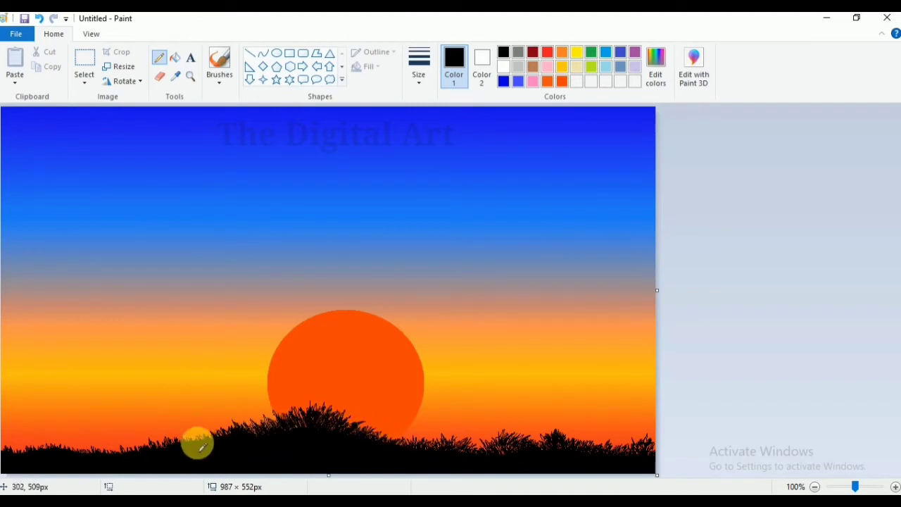
{"action": "mouse_move", "coordinate": [213, 433]}
{"action": "left_mouse_down"}
{"action": "mouse_move", "coordinate": [188, 443]}
{"action": "mouse_move", "coordinate": [203, 438]}
{"action": "mouse_move", "coordinate": [170, 433]}
{"action": "mouse_move", "coordinate": [185, 422]}
{"action": "mouse_move", "coordinate": [143, 450]}
{"action": "mouse_move", "coordinate": [163, 436]}
{"action": "mouse_move", "coordinate": [170, 443]}
{"action": "mouse_move", "coordinate": [113, 446]}
{"action": "mouse_move", "coordinate": [134, 440]}
{"action": "mouse_move", "coordinate": [124, 442]}
{"action": "mouse_move", "coordinate": [92, 462]}
{"action": "mouse_move", "coordinate": [81, 461]}
{"action": "mouse_move", "coordinate": [89, 451]}
{"action": "mouse_move", "coordinate": [109, 459]}
{"action": "mouse_move", "coordinate": [60, 447]}
{"action": "mouse_move", "coordinate": [69, 466]}
{"action": "mouse_move", "coordinate": [17, 461]}
{"action": "left_mouse_up"}
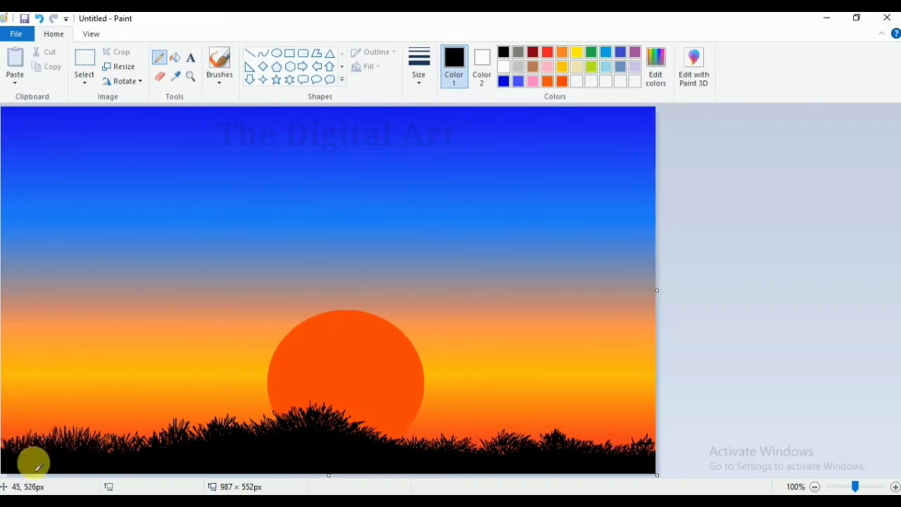
{"action": "mouse_move", "coordinate": [35, 462]}
{"action": "left_mouse_down"}
{"action": "mouse_move", "coordinate": [81, 438]}
{"action": "mouse_move", "coordinate": [109, 466]}
{"action": "mouse_move", "coordinate": [108, 448]}
{"action": "mouse_move", "coordinate": [86, 439]}
{"action": "mouse_move", "coordinate": [164, 447]}
{"action": "mouse_move", "coordinate": [137, 451]}
{"action": "mouse_move", "coordinate": [148, 426]}
{"action": "mouse_move", "coordinate": [190, 448]}
{"action": "mouse_move", "coordinate": [209, 438]}
{"action": "mouse_move", "coordinate": [314, 438]}
{"action": "mouse_move", "coordinate": [248, 413]}
{"action": "mouse_move", "coordinate": [228, 427]}
{"action": "mouse_move", "coordinate": [212, 415]}
{"action": "mouse_move", "coordinate": [198, 433]}
{"action": "mouse_move", "coordinate": [366, 451]}
{"action": "mouse_move", "coordinate": [363, 431]}
{"action": "mouse_move", "coordinate": [336, 406]}
{"action": "mouse_move", "coordinate": [283, 410]}
{"action": "mouse_move", "coordinate": [307, 436]}
{"action": "mouse_move", "coordinate": [282, 426]}
{"action": "mouse_move", "coordinate": [257, 433]}
{"action": "mouse_move", "coordinate": [383, 445]}
{"action": "mouse_move", "coordinate": [387, 435]}
{"action": "mouse_move", "coordinate": [341, 420]}
{"action": "mouse_move", "coordinate": [397, 453]}
{"action": "mouse_move", "coordinate": [401, 442]}
{"action": "mouse_move", "coordinate": [350, 449]}
{"action": "mouse_move", "coordinate": [409, 454]}
{"action": "mouse_move", "coordinate": [346, 413]}
{"action": "mouse_move", "coordinate": [459, 446]}
{"action": "mouse_move", "coordinate": [435, 452]}
{"action": "mouse_move", "coordinate": [446, 442]}
{"action": "mouse_move", "coordinate": [476, 453]}
{"action": "mouse_move", "coordinate": [426, 444]}
{"action": "mouse_move", "coordinate": [494, 455]}
{"action": "mouse_move", "coordinate": [535, 446]}
{"action": "mouse_move", "coordinate": [506, 427]}
{"action": "mouse_move", "coordinate": [481, 451]}
{"action": "mouse_move", "coordinate": [574, 439]}
{"action": "mouse_move", "coordinate": [591, 446]}
{"action": "mouse_move", "coordinate": [570, 436]}
{"action": "mouse_move", "coordinate": [536, 463]}
{"action": "mouse_move", "coordinate": [528, 437]}
{"action": "mouse_move", "coordinate": [521, 444]}
{"action": "mouse_move", "coordinate": [639, 448]}
{"action": "mouse_move", "coordinate": [611, 436]}
{"action": "mouse_move", "coordinate": [630, 435]}
{"action": "mouse_move", "coordinate": [498, 440]}
{"action": "left_mouse_up"}
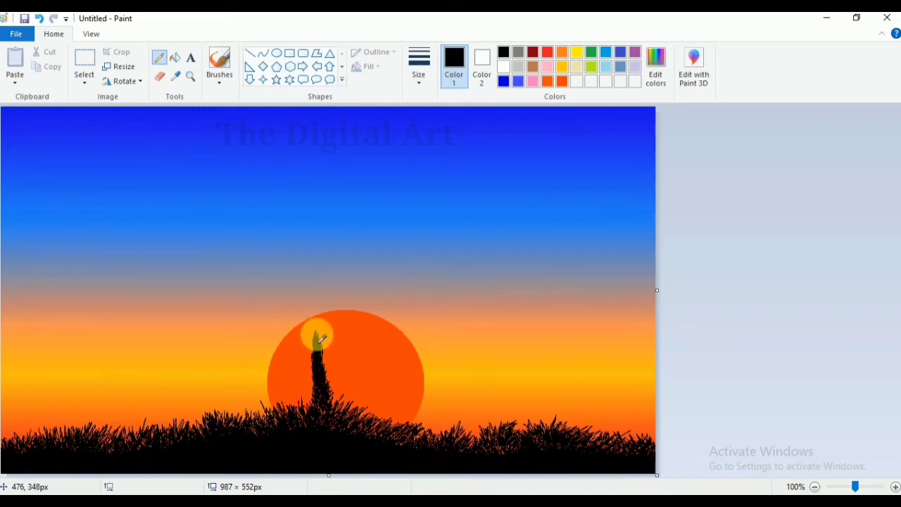
- Draw a tapering black palm trunk on the hilltop in front of the sun, with drooping fronds on both sides
{"action": "left_click_drag", "start_coordinate": [318, 345], "coordinate": [319, 325]}
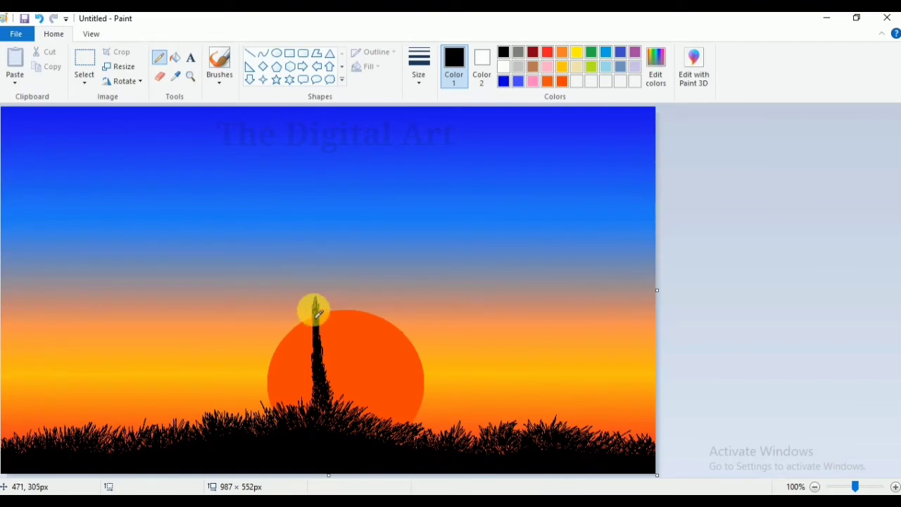
{"action": "left_click_drag", "start_coordinate": [311, 293], "coordinate": [285, 335]}
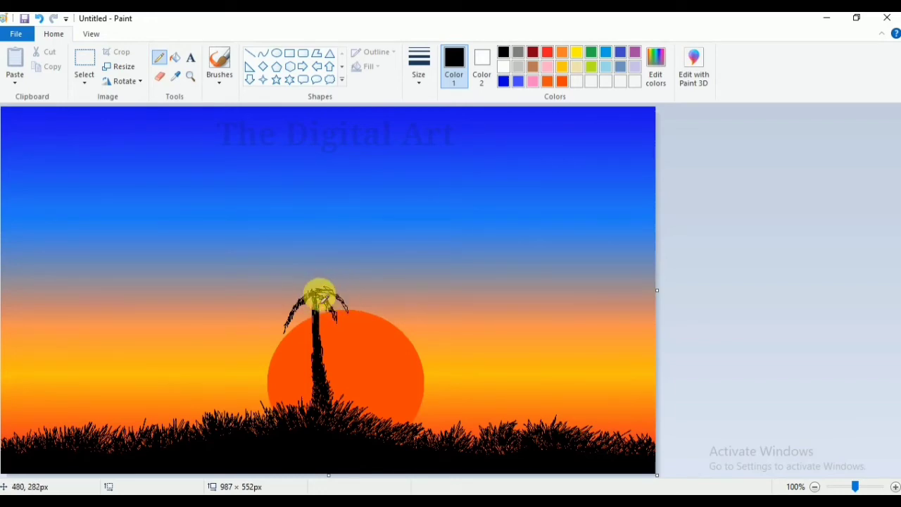
{"action": "left_click_drag", "start_coordinate": [351, 324], "coordinate": [299, 294]}
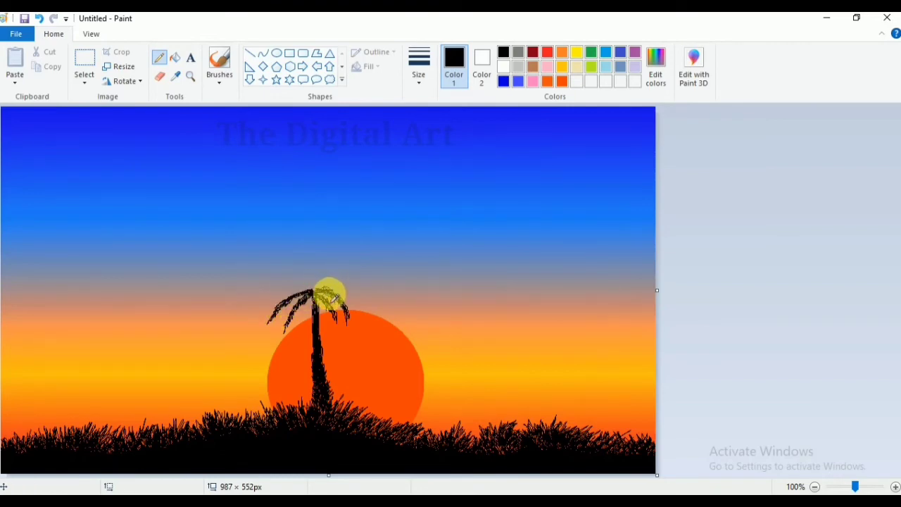
{"action": "left_click_drag", "start_coordinate": [339, 304], "coordinate": [317, 290]}
- Fill out the palm's crown with additional black fronds spreading upward and to both sides
{"action": "scroll", "coordinate": [309, 289], "scroll_direction": "up", "scroll_amount": 1}
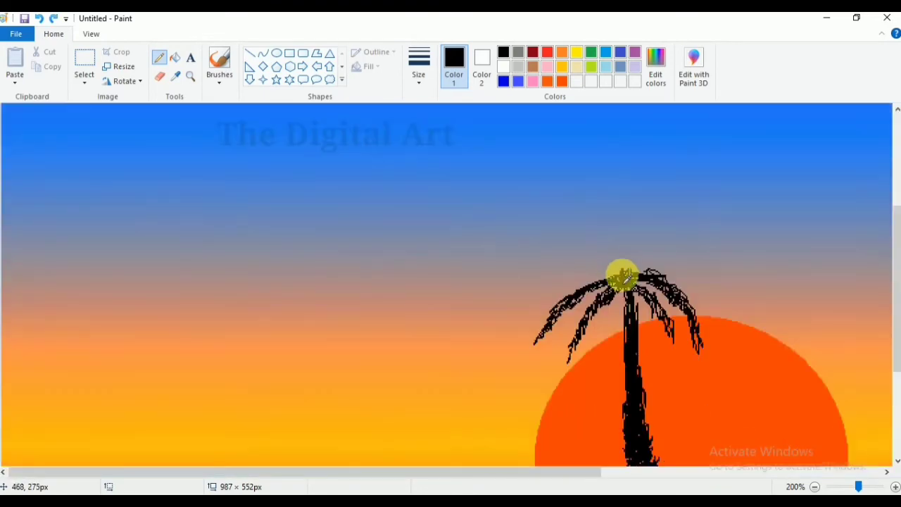
{"action": "mouse_move", "coordinate": [621, 274]}
{"action": "left_mouse_down"}
{"action": "mouse_move", "coordinate": [527, 302]}
{"action": "mouse_move", "coordinate": [563, 279]}
{"action": "mouse_move", "coordinate": [633, 271]}
{"action": "mouse_move", "coordinate": [710, 287]}
{"action": "mouse_move", "coordinate": [682, 274]}
{"action": "mouse_move", "coordinate": [703, 289]}
{"action": "mouse_move", "coordinate": [661, 272]}
{"action": "mouse_move", "coordinate": [717, 296]}
{"action": "mouse_move", "coordinate": [590, 245]}
{"action": "mouse_move", "coordinate": [558, 250]}
{"action": "mouse_move", "coordinate": [597, 251]}
{"action": "mouse_move", "coordinate": [627, 277]}
{"action": "mouse_move", "coordinate": [563, 245]}
{"action": "mouse_move", "coordinate": [625, 273]}
{"action": "mouse_move", "coordinate": [544, 272]}
{"action": "mouse_move", "coordinate": [575, 259]}
{"action": "mouse_move", "coordinate": [626, 274]}
{"action": "mouse_move", "coordinate": [643, 201]}
{"action": "mouse_move", "coordinate": [627, 247]}
{"action": "mouse_move", "coordinate": [613, 233]}
{"action": "mouse_move", "coordinate": [626, 263]}
{"action": "mouse_move", "coordinate": [584, 197]}
{"action": "mouse_move", "coordinate": [630, 265]}
{"action": "mouse_move", "coordinate": [690, 226]}
{"action": "mouse_move", "coordinate": [628, 262]}
{"action": "mouse_move", "coordinate": [621, 303]}
{"action": "mouse_move", "coordinate": [640, 306]}
{"action": "mouse_move", "coordinate": [616, 301]}
{"action": "mouse_move", "coordinate": [624, 288]}
{"action": "mouse_move", "coordinate": [599, 354]}
{"action": "mouse_move", "coordinate": [636, 295]}
{"action": "mouse_move", "coordinate": [624, 291]}
{"action": "mouse_move", "coordinate": [667, 326]}
{"action": "mouse_move", "coordinate": [648, 295]}
{"action": "mouse_move", "coordinate": [671, 331]}
{"action": "mouse_move", "coordinate": [662, 292]}
{"action": "left_mouse_up"}
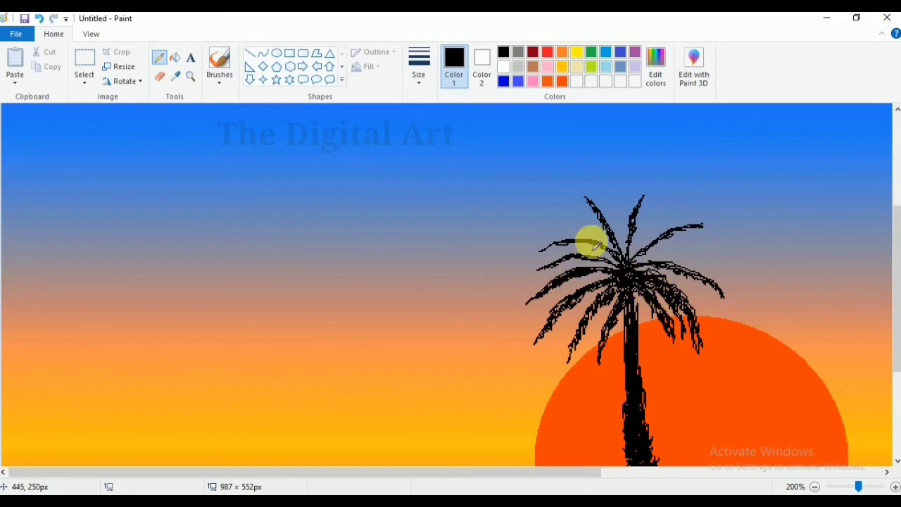
{"action": "left_click_drag", "start_coordinate": [528, 348], "coordinate": [567, 301]}
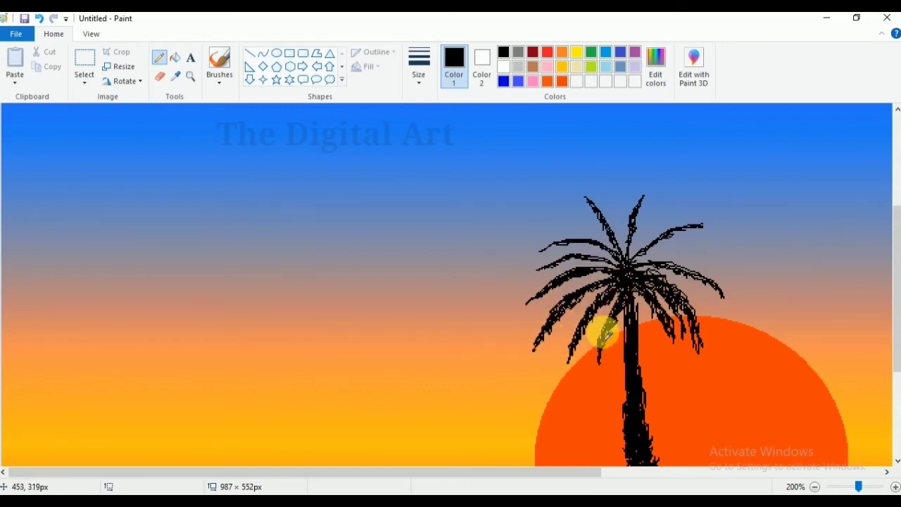
{"action": "mouse_move", "coordinate": [524, 319]}
{"action": "left_mouse_down"}
{"action": "mouse_move", "coordinate": [559, 289]}
{"action": "mouse_move", "coordinate": [608, 272]}
{"action": "mouse_move", "coordinate": [540, 268]}
{"action": "mouse_move", "coordinate": [527, 285]}
{"action": "mouse_move", "coordinate": [553, 267]}
{"action": "mouse_move", "coordinate": [609, 260]}
{"action": "mouse_move", "coordinate": [560, 261]}
{"action": "mouse_move", "coordinate": [589, 261]}
{"action": "mouse_move", "coordinate": [526, 285]}
{"action": "mouse_move", "coordinate": [555, 267]}
{"action": "mouse_move", "coordinate": [561, 240]}
{"action": "mouse_move", "coordinate": [642, 264]}
{"action": "mouse_move", "coordinate": [703, 235]}
{"action": "mouse_move", "coordinate": [655, 252]}
{"action": "mouse_move", "coordinate": [704, 256]}
{"action": "mouse_move", "coordinate": [652, 263]}
{"action": "mouse_move", "coordinate": [701, 261]}
{"action": "mouse_move", "coordinate": [655, 262]}
{"action": "mouse_move", "coordinate": [628, 248]}
{"action": "mouse_move", "coordinate": [638, 215]}
{"action": "mouse_move", "coordinate": [632, 255]}
{"action": "mouse_move", "coordinate": [655, 227]}
{"action": "mouse_move", "coordinate": [695, 211]}
{"action": "mouse_move", "coordinate": [630, 254]}
{"action": "mouse_move", "coordinate": [587, 201]}
{"action": "mouse_move", "coordinate": [584, 231]}
{"action": "left_mouse_up"}
{"action": "scroll", "coordinate": [450, 264], "scroll_direction": "down", "scroll_amount": 1, "text": "ctrl"}
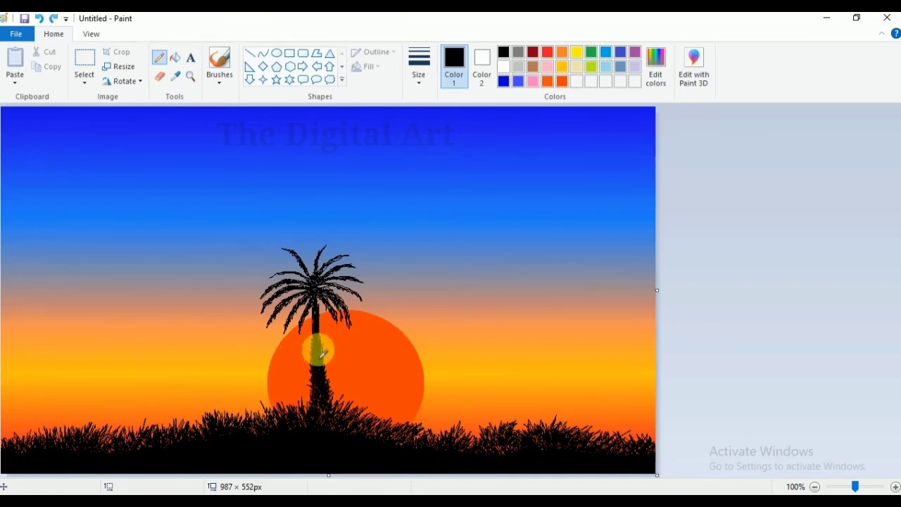
- Thicken the palm trunk and the fronds on the left side of the crown with short black strokes
{"action": "left_click_drag", "start_coordinate": [318, 308], "coordinate": [318, 339]}
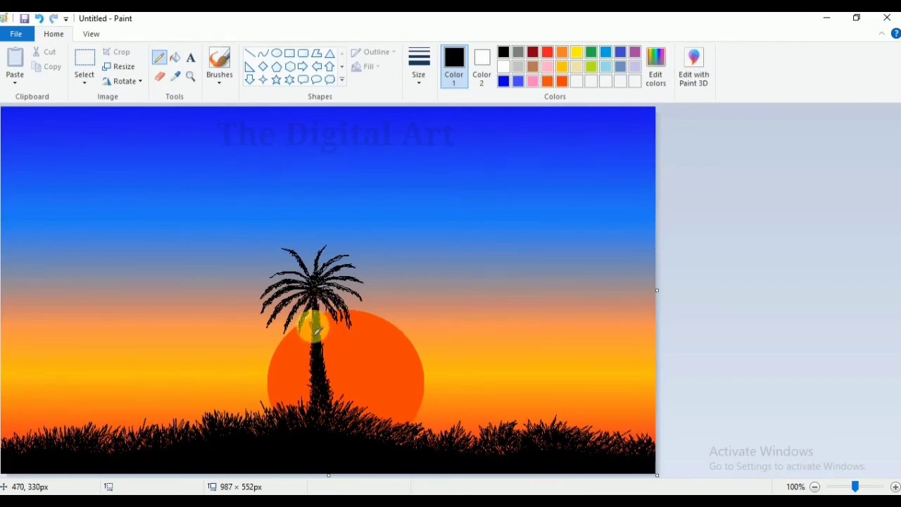
{"action": "scroll", "coordinate": [320, 344], "scroll_direction": "up", "scroll_amount": 1}
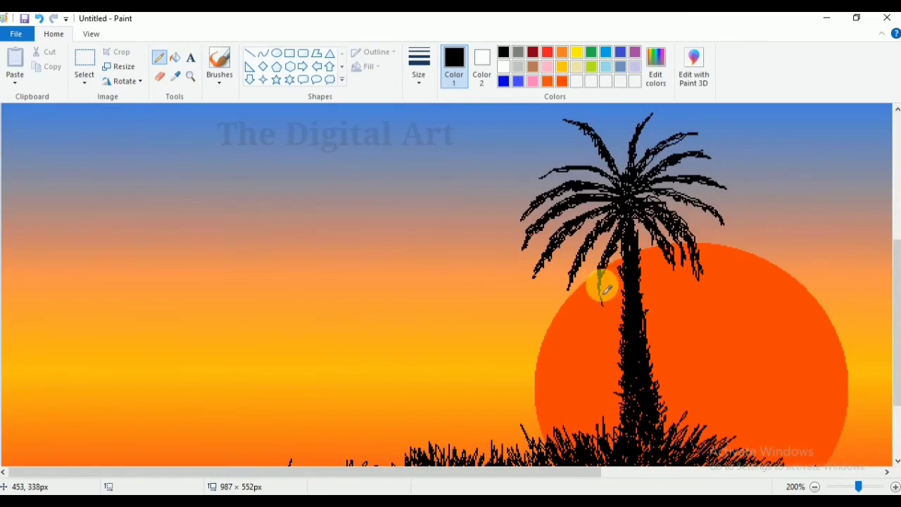
{"action": "mouse_move", "coordinate": [614, 257]}
{"action": "left_mouse_down"}
{"action": "mouse_move", "coordinate": [602, 292]}
{"action": "mouse_move", "coordinate": [584, 256]}
{"action": "left_mouse_up"}
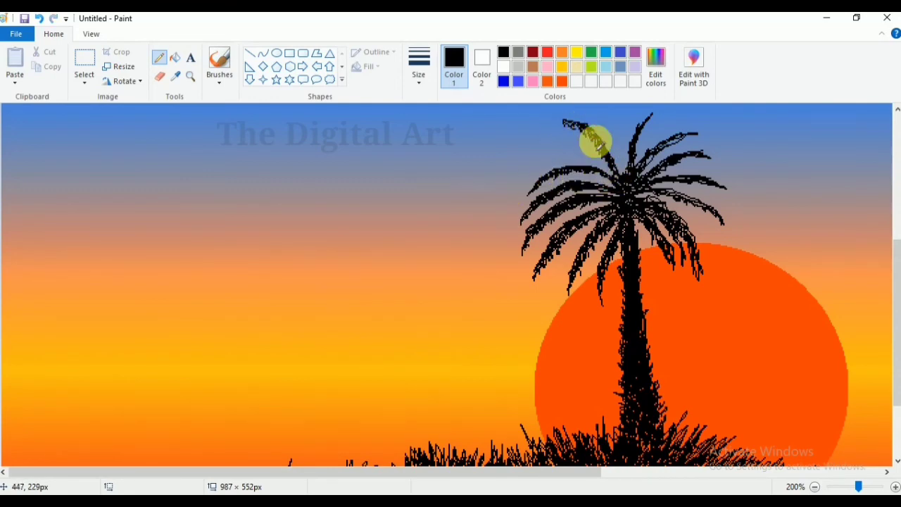
- Add and thicken fronds at the palm's top and upper left, including an upright central tip
{"action": "scroll", "coordinate": [891, 272], "scroll_direction": "up", "scroll_amount": 2}
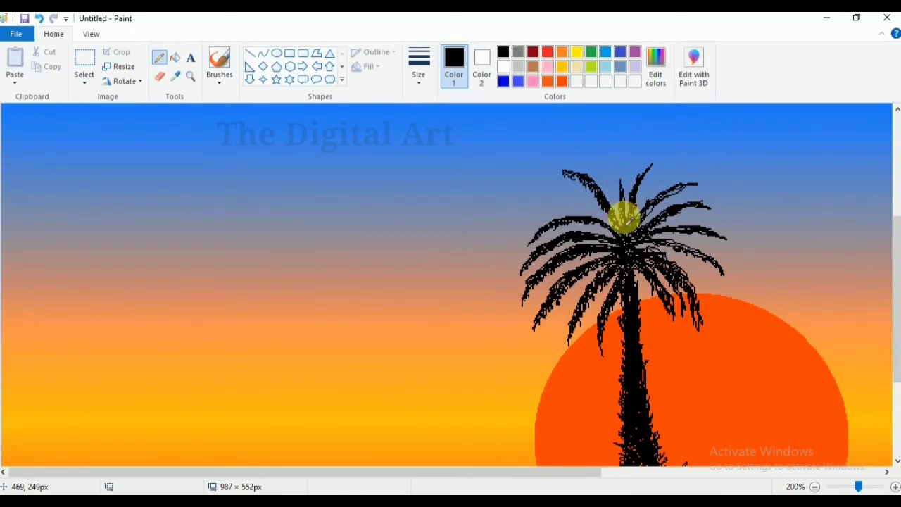
{"action": "mouse_move", "coordinate": [624, 220]}
{"action": "left_mouse_down"}
{"action": "mouse_move", "coordinate": [621, 180]}
{"action": "mouse_move", "coordinate": [621, 223]}
{"action": "mouse_move", "coordinate": [652, 169]}
{"action": "left_mouse_up"}
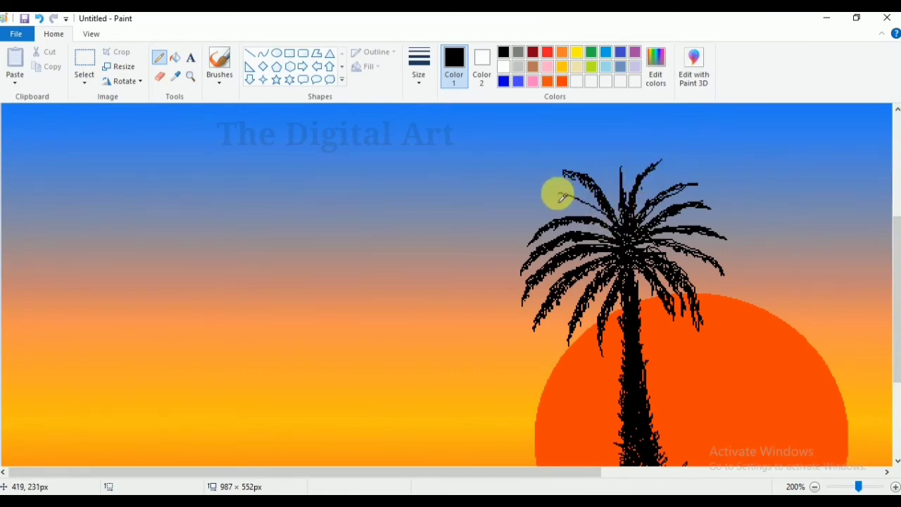
{"action": "mouse_move", "coordinate": [561, 198]}
{"action": "left_mouse_down"}
{"action": "mouse_move", "coordinate": [534, 206]}
{"action": "mouse_move", "coordinate": [557, 198]}
{"action": "mouse_move", "coordinate": [598, 211]}
{"action": "mouse_move", "coordinate": [516, 215]}
{"action": "left_mouse_up"}
{"action": "mouse_move", "coordinate": [599, 218]}
{"action": "left_mouse_down"}
{"action": "mouse_move", "coordinate": [551, 203]}
{"action": "mouse_move", "coordinate": [523, 219]}
{"action": "mouse_move", "coordinate": [551, 207]}
{"action": "mouse_move", "coordinate": [598, 217]}
{"action": "mouse_move", "coordinate": [574, 208]}
{"action": "mouse_move", "coordinate": [512, 224]}
{"action": "left_mouse_up"}
{"action": "mouse_move", "coordinate": [623, 160]}
{"action": "left_mouse_down"}
{"action": "mouse_move", "coordinate": [616, 205]}
{"action": "mouse_move", "coordinate": [624, 151]}
{"action": "left_mouse_up"}
{"action": "mouse_move", "coordinate": [627, 197]}
{"action": "left_mouse_down"}
{"action": "mouse_move", "coordinate": [673, 162]}
{"action": "mouse_move", "coordinate": [641, 191]}
{"action": "mouse_move", "coordinate": [661, 168]}
{"action": "mouse_move", "coordinate": [694, 171]}
{"action": "mouse_move", "coordinate": [656, 190]}
{"action": "left_mouse_up"}
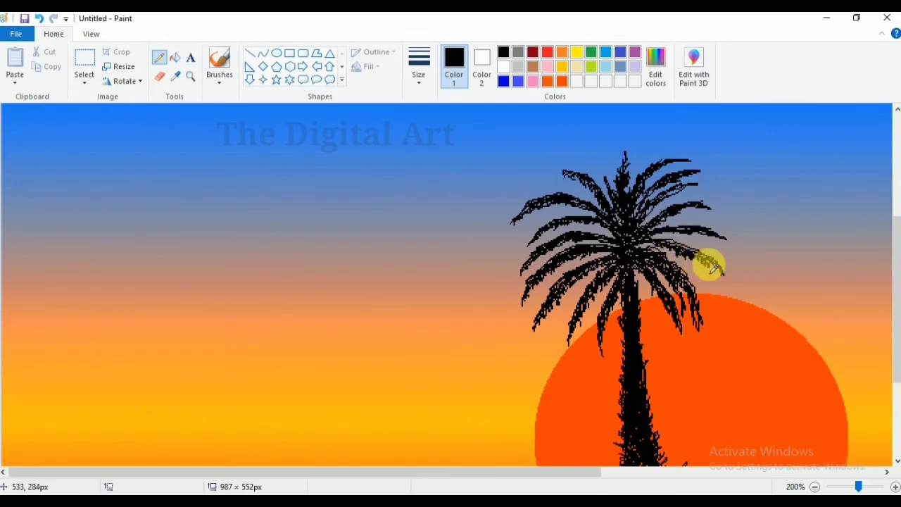
- Lengthen and thicken the arching fronds on the right side of the palm's crown
{"action": "left_click_drag", "start_coordinate": [727, 299], "coordinate": [706, 268]}
{"action": "mouse_move", "coordinate": [634, 244]}
{"action": "left_mouse_down"}
{"action": "mouse_move", "coordinate": [688, 232]}
{"action": "mouse_move", "coordinate": [736, 257]}
{"action": "mouse_move", "coordinate": [702, 239]}
{"action": "mouse_move", "coordinate": [690, 214]}
{"action": "mouse_move", "coordinate": [719, 210]}
{"action": "left_mouse_up"}
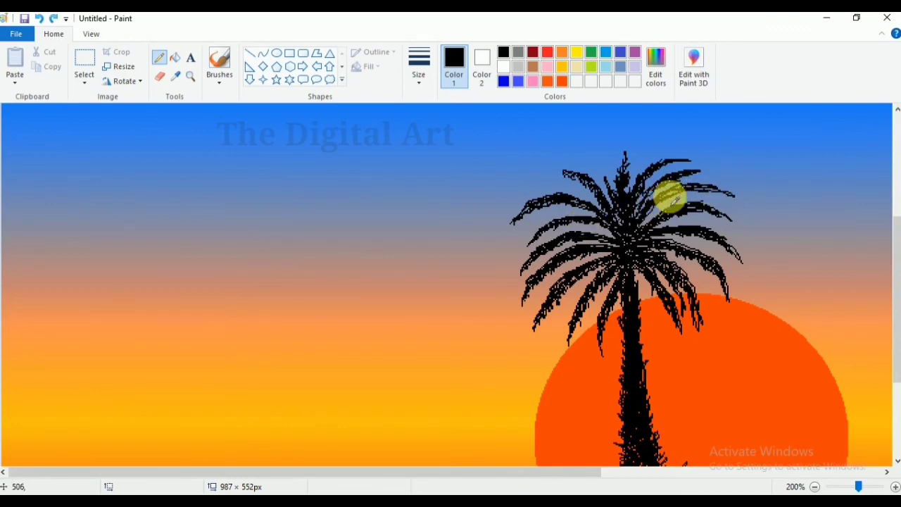
{"action": "mouse_move", "coordinate": [670, 195]}
{"action": "left_mouse_down"}
{"action": "mouse_move", "coordinate": [691, 188]}
{"action": "mouse_move", "coordinate": [748, 205]}
{"action": "left_mouse_up"}
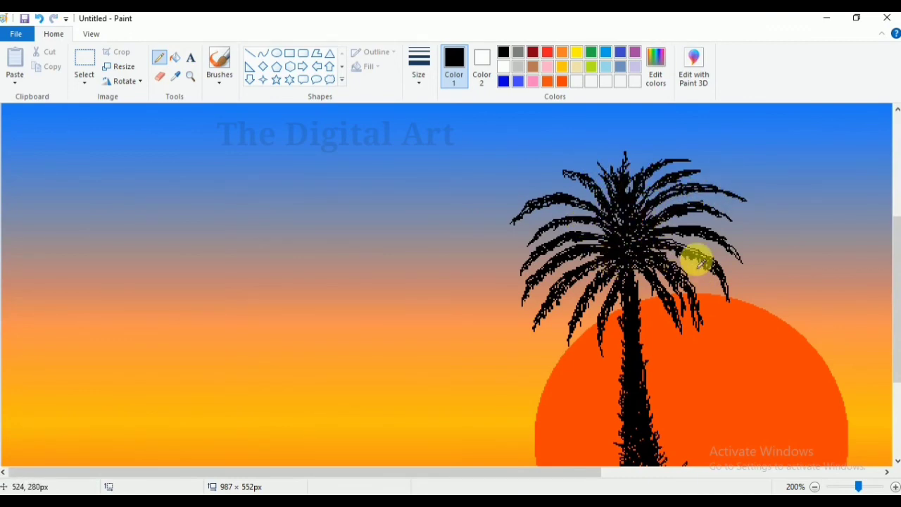
{"action": "scroll", "coordinate": [503, 256], "scroll_direction": "down", "scroll_amount": 1}
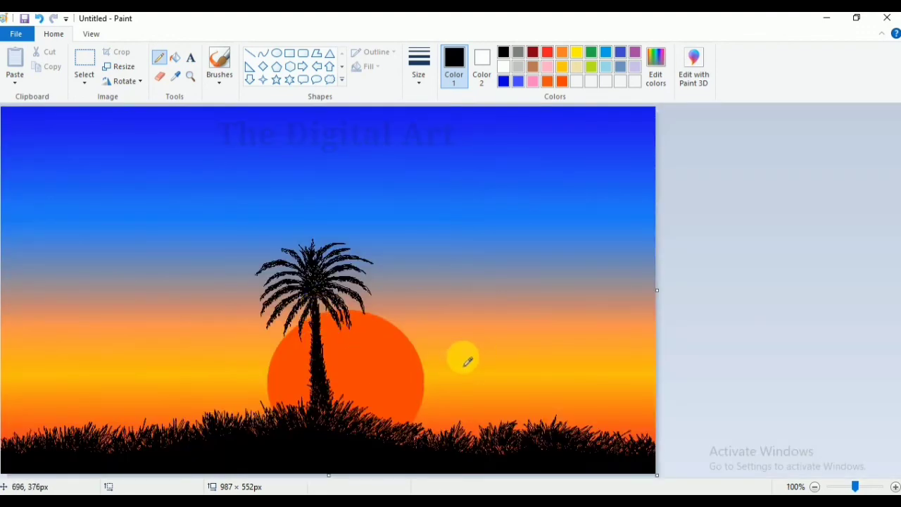
- Draw three small black birds in the orange sky left of the palm, undoing unwanted strokes
{"action": "scroll", "coordinate": [511, 342], "scroll_direction": "up", "scroll_amount": 1}
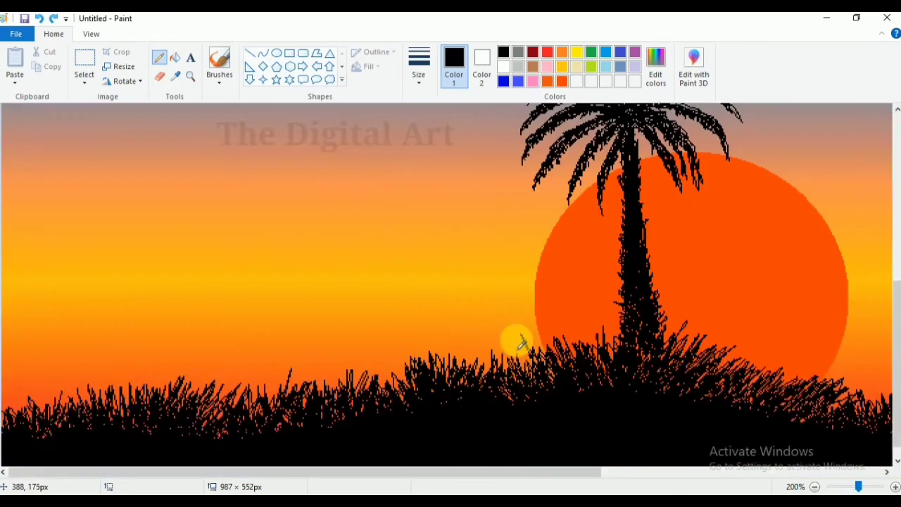
{"action": "left_click_drag", "start_coordinate": [372, 305], "coordinate": [406, 314]}
{"action": "key", "text": "ctrl+z"}
{"action": "key", "text": "ctrl+z"}
{"action": "key", "text": "ctrl+z"}
{"action": "left_click_drag", "start_coordinate": [377, 331], "coordinate": [389, 332]}
{"action": "scroll", "coordinate": [304, 347], "scroll_direction": "down", "scroll_amount": 1}
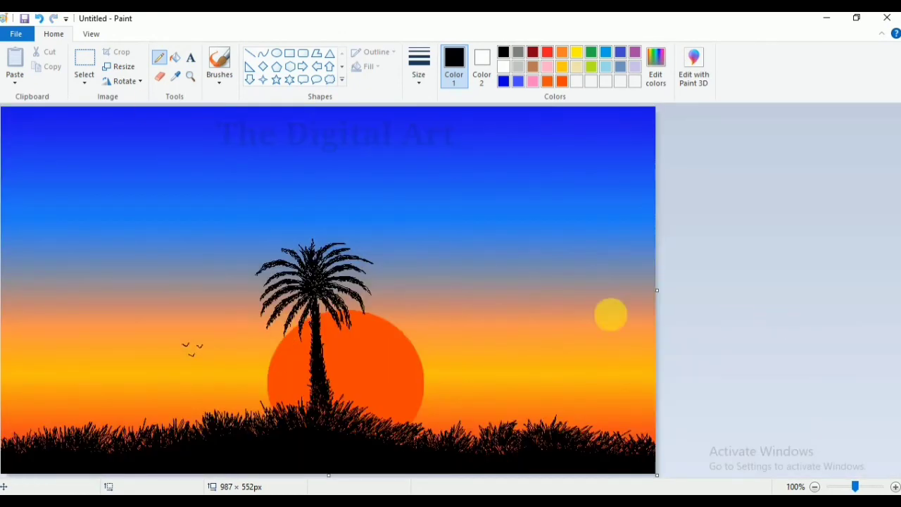